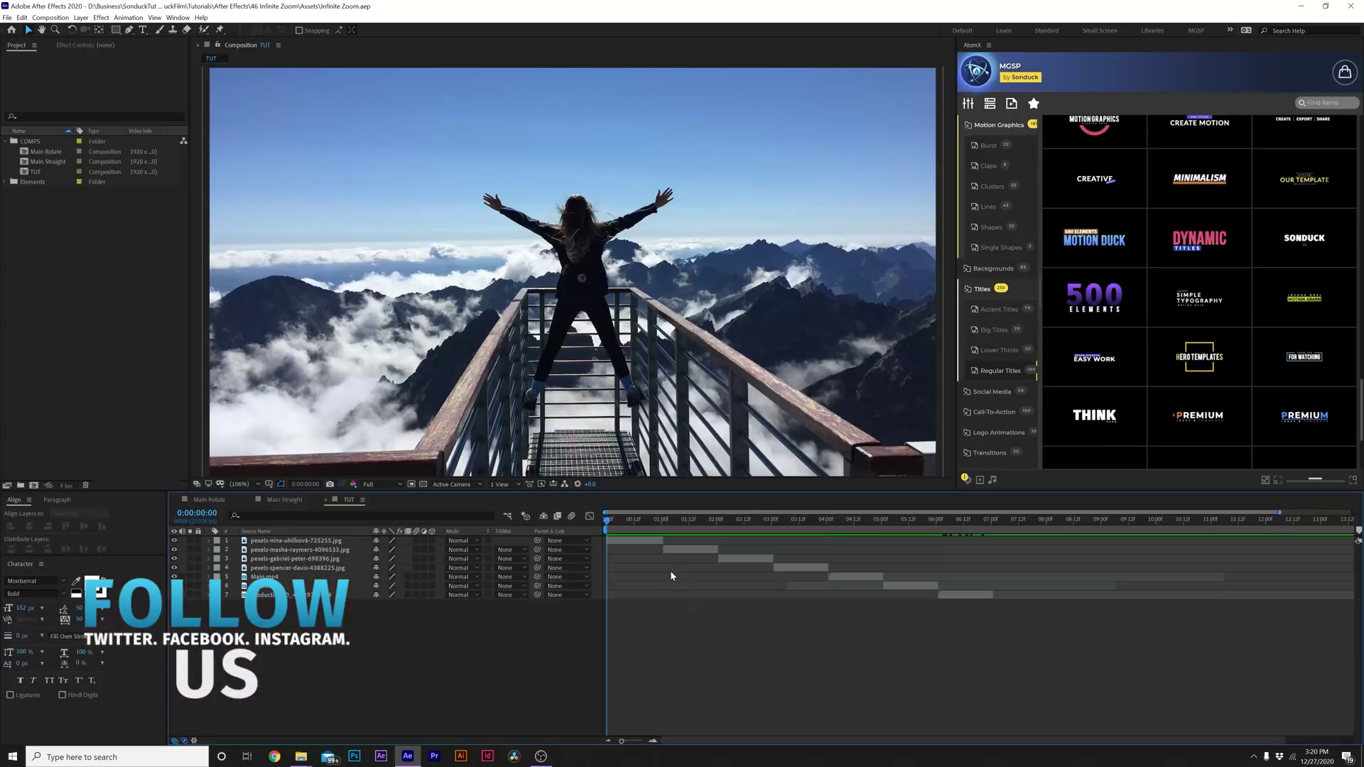
- Preview the first cut into the night-city clip and return to the composition start
mouse_move(635, 525)
mouse_down()
mouse_move(973, 548)
mouse_move(792, 544)
mouse_up()
key(Home)
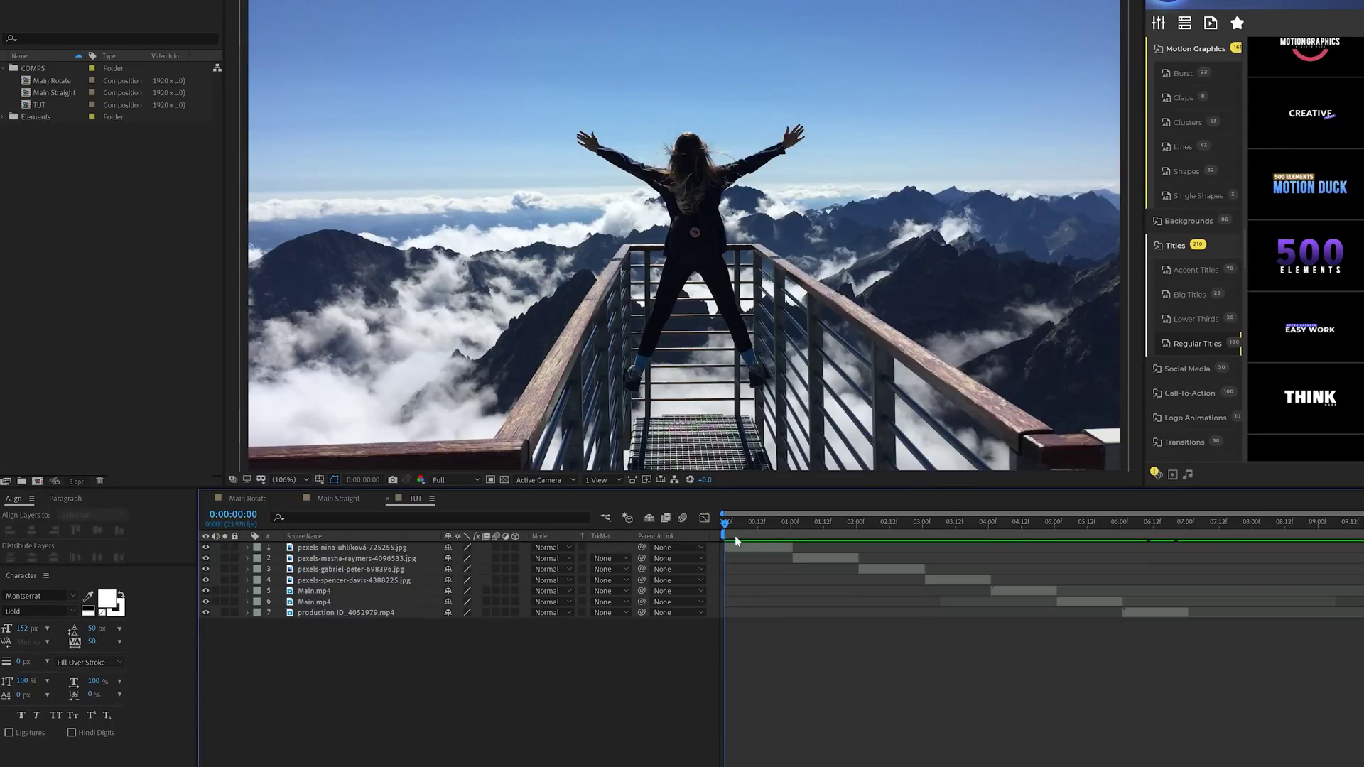
drag(734, 525, 666, 577)
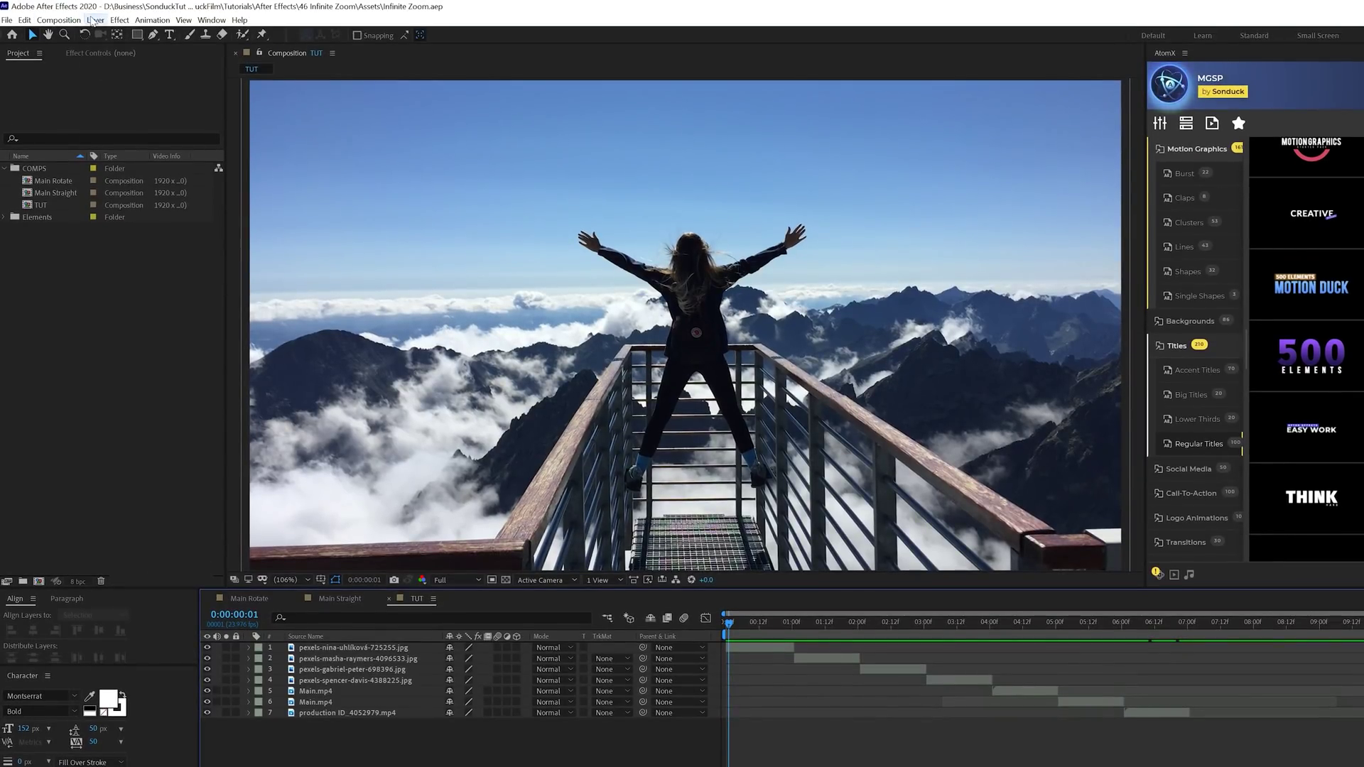
- Add an adjustment layer above the clips and apply a Distort > Transform effect to it
click(95, 19)
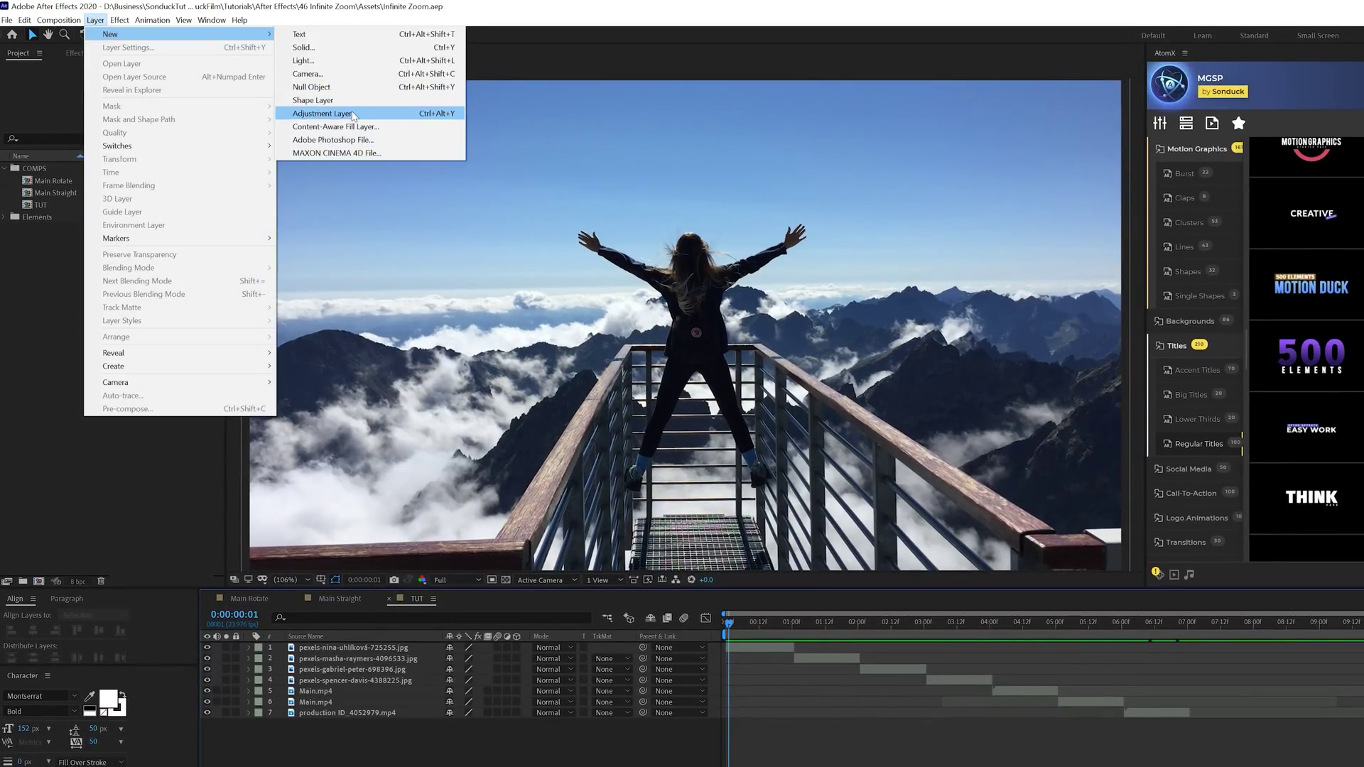
click(322, 114)
click(119, 21)
mouse_move(213, 169)
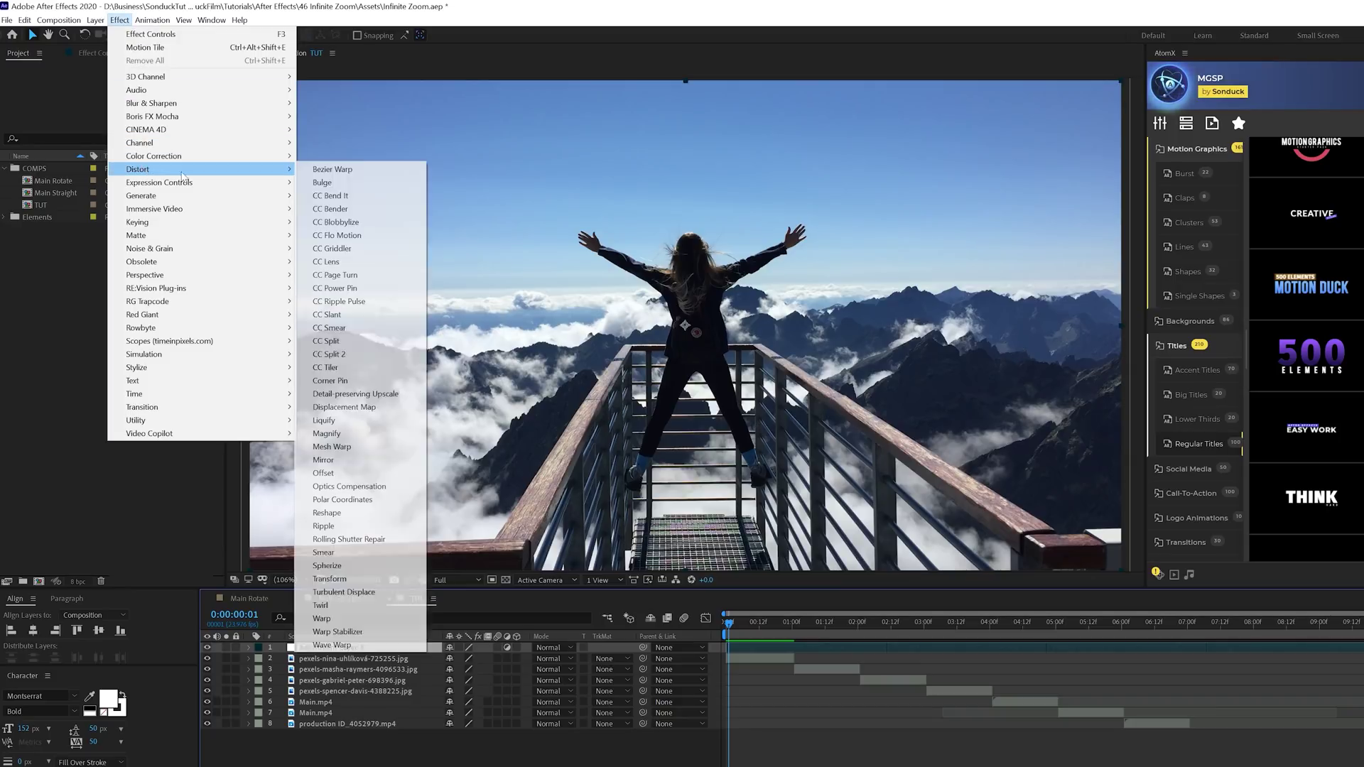
click(330, 578)
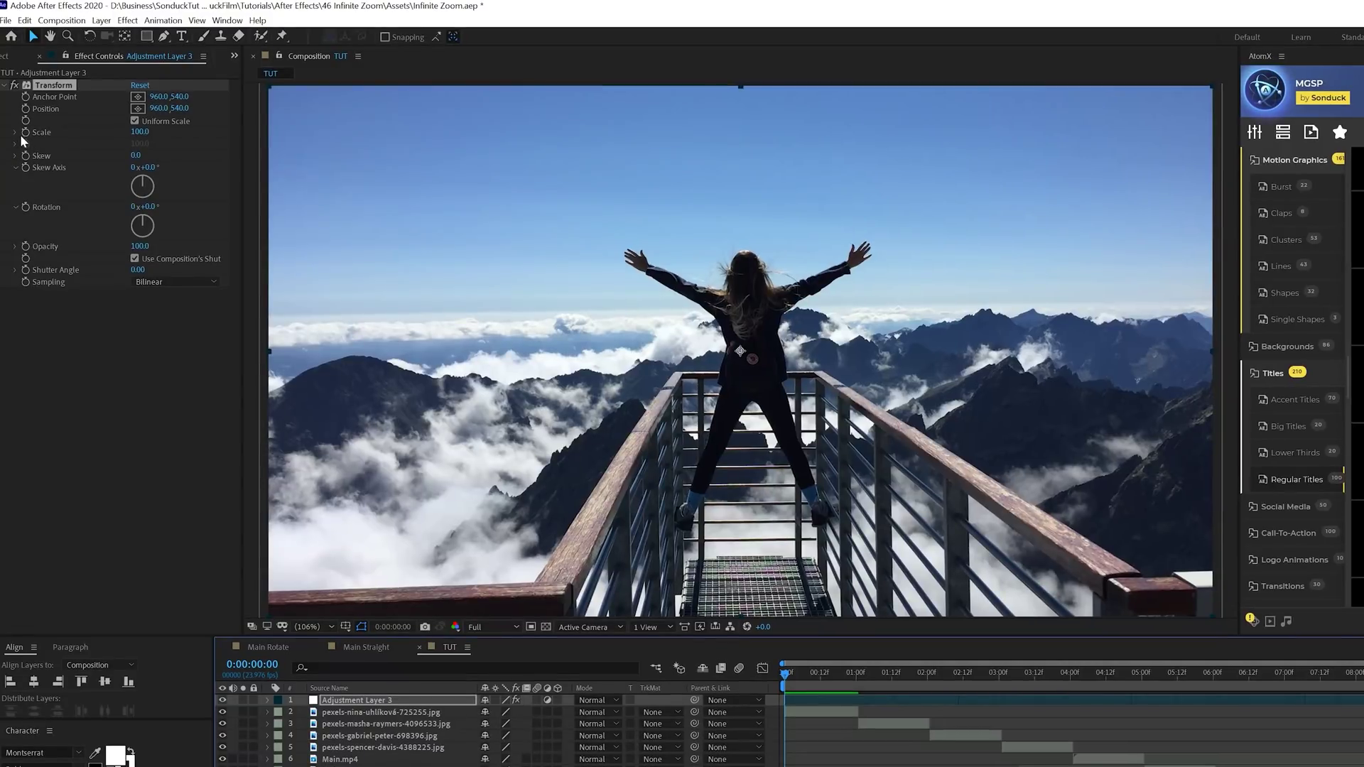
- Keyframe the Transform Scale to zoom to about 110 at the one-second cut
click(859, 679)
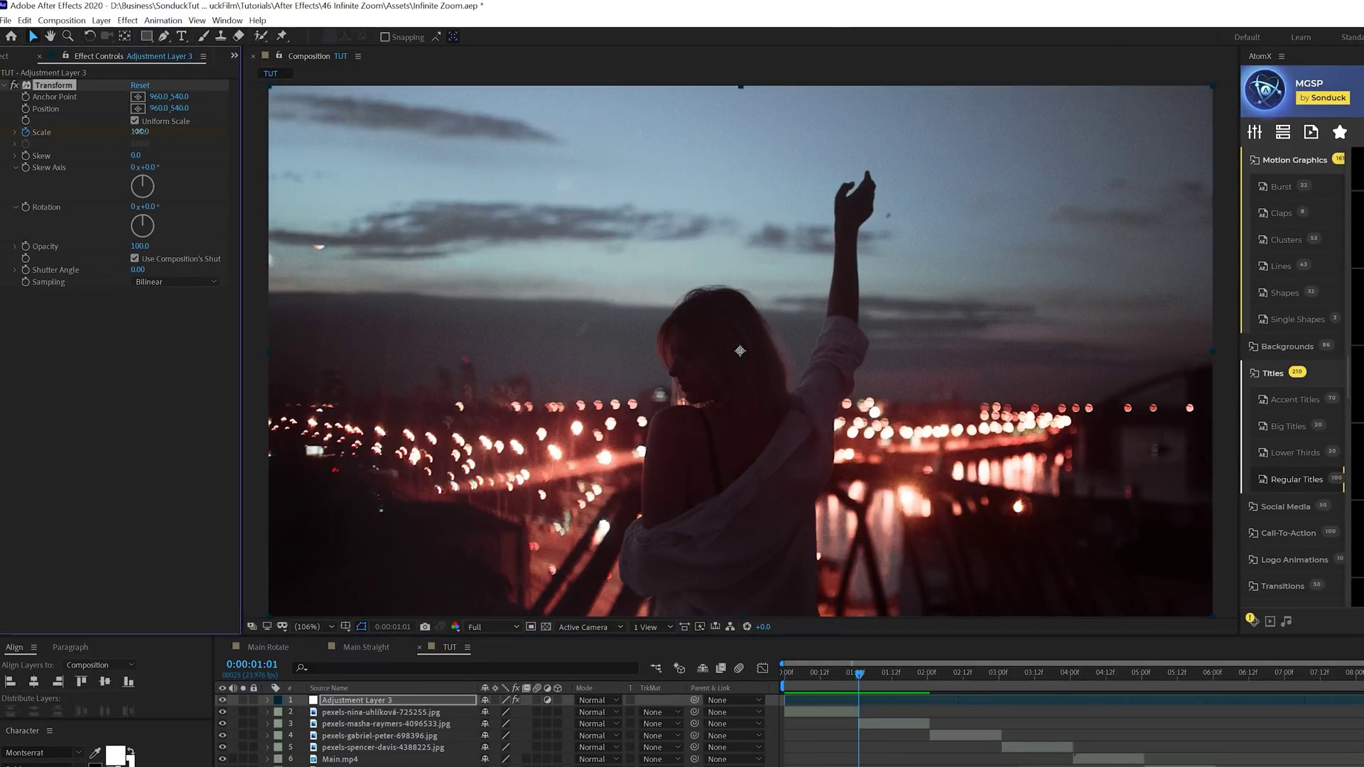
drag(139, 132, 141, 132)
click(824, 675)
mouse_move(824, 675)
mouse_down()
mouse_move(861, 675)
mouse_move(849, 675)
mouse_up()
scroll(849, 675, down, 1)
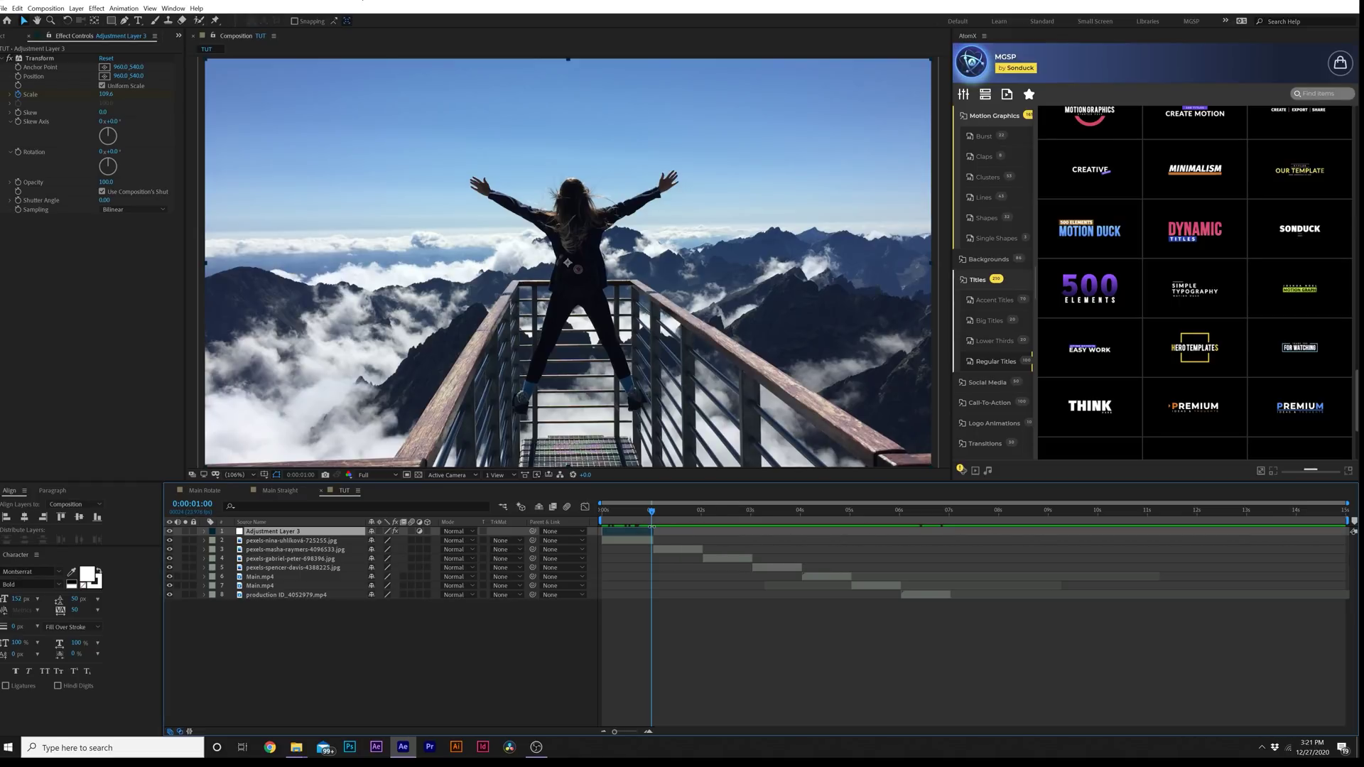
scroll(650, 513, up, 5)
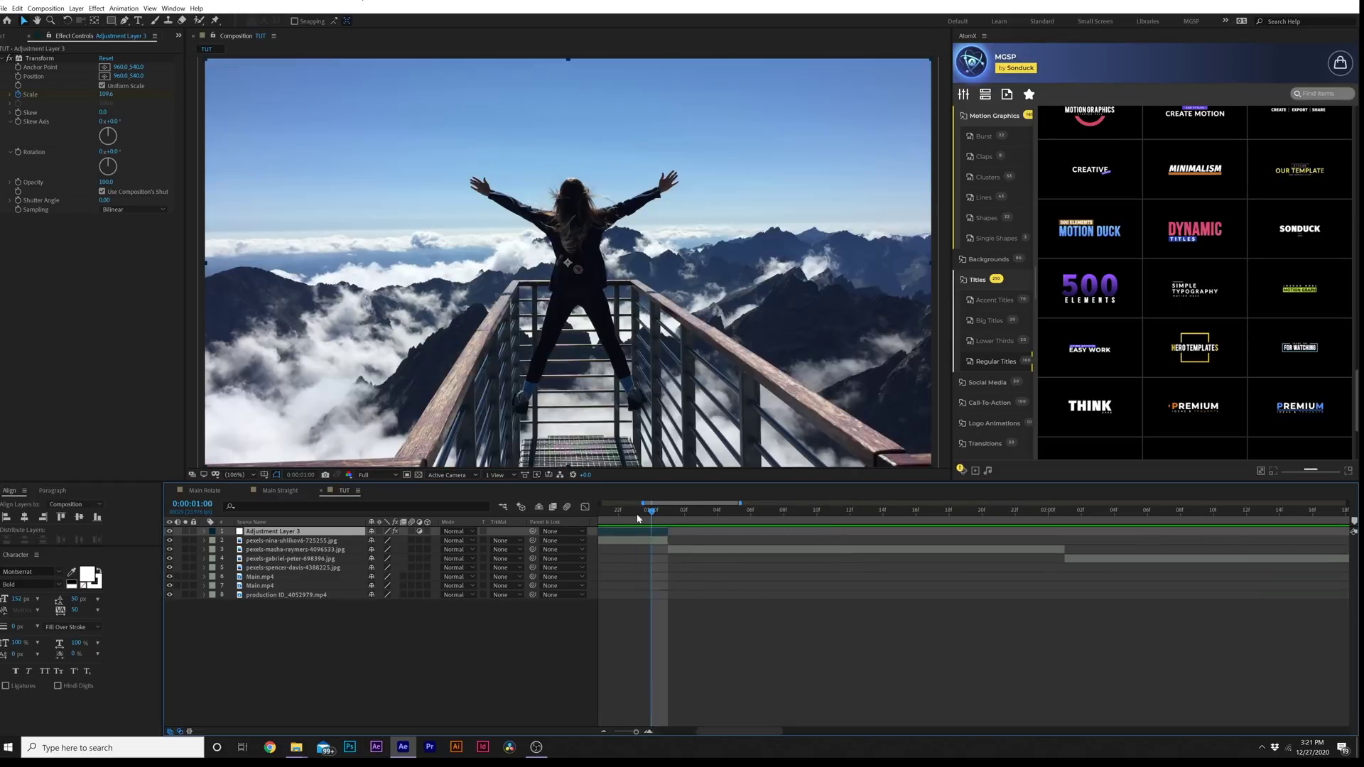
scroll(658, 518, down, 5)
key(Page_Up)
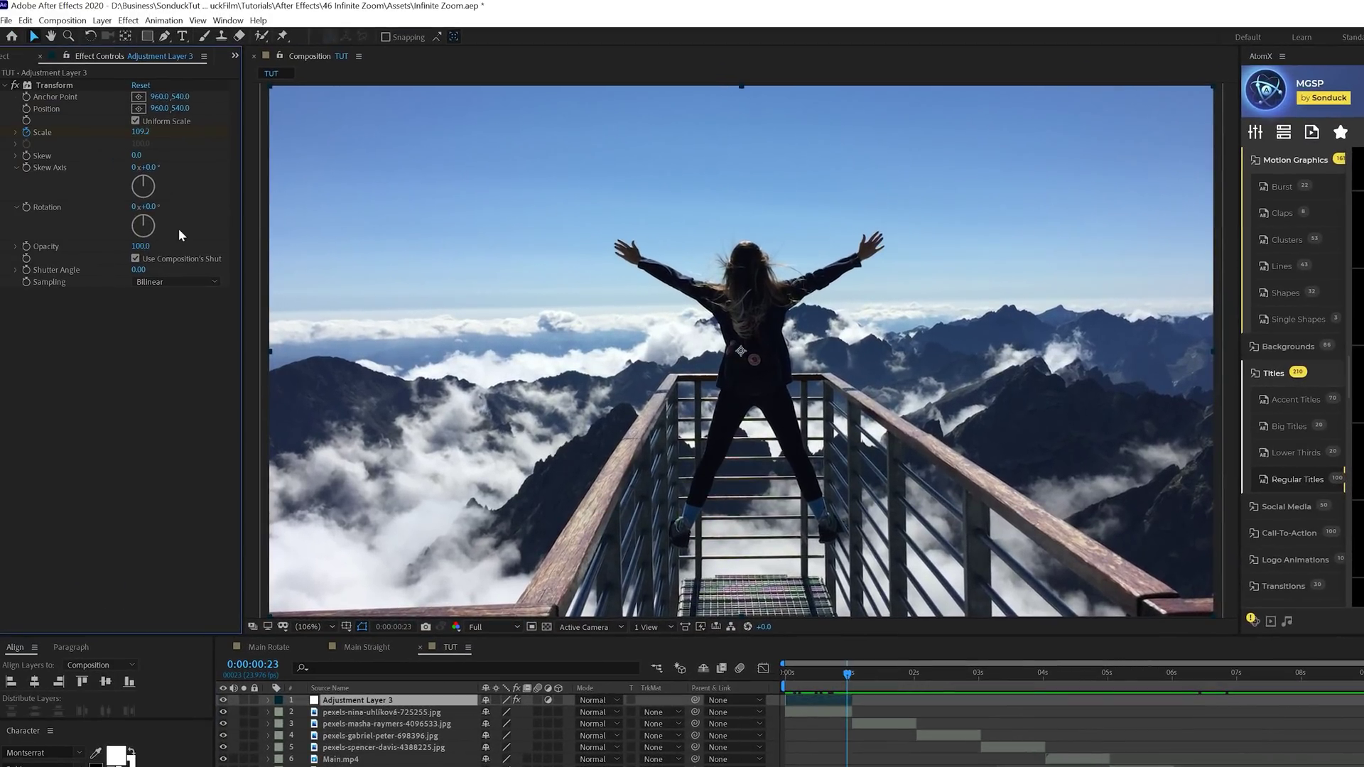
- Add a second Transform and keyframe its Scale from 100 up to 185 at the cut
click(128, 19)
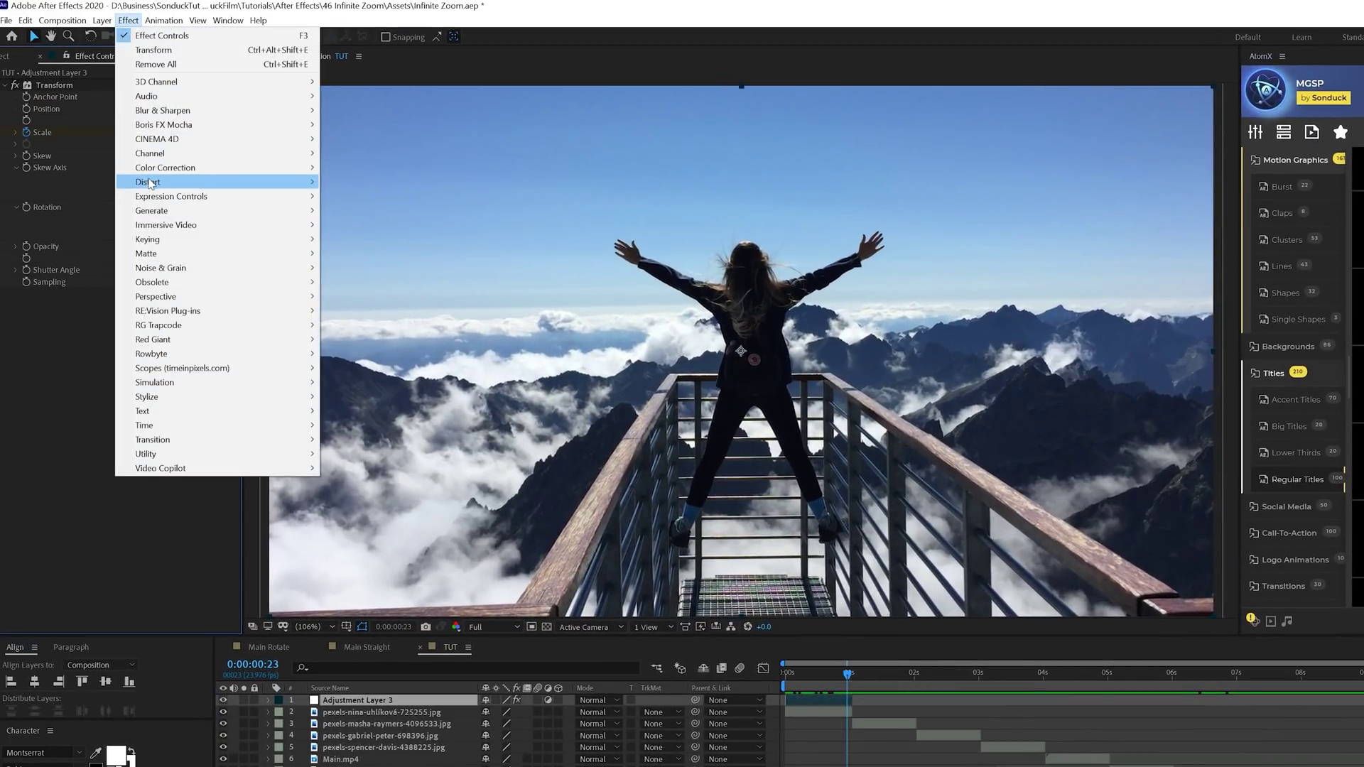
mouse_move(235, 182)
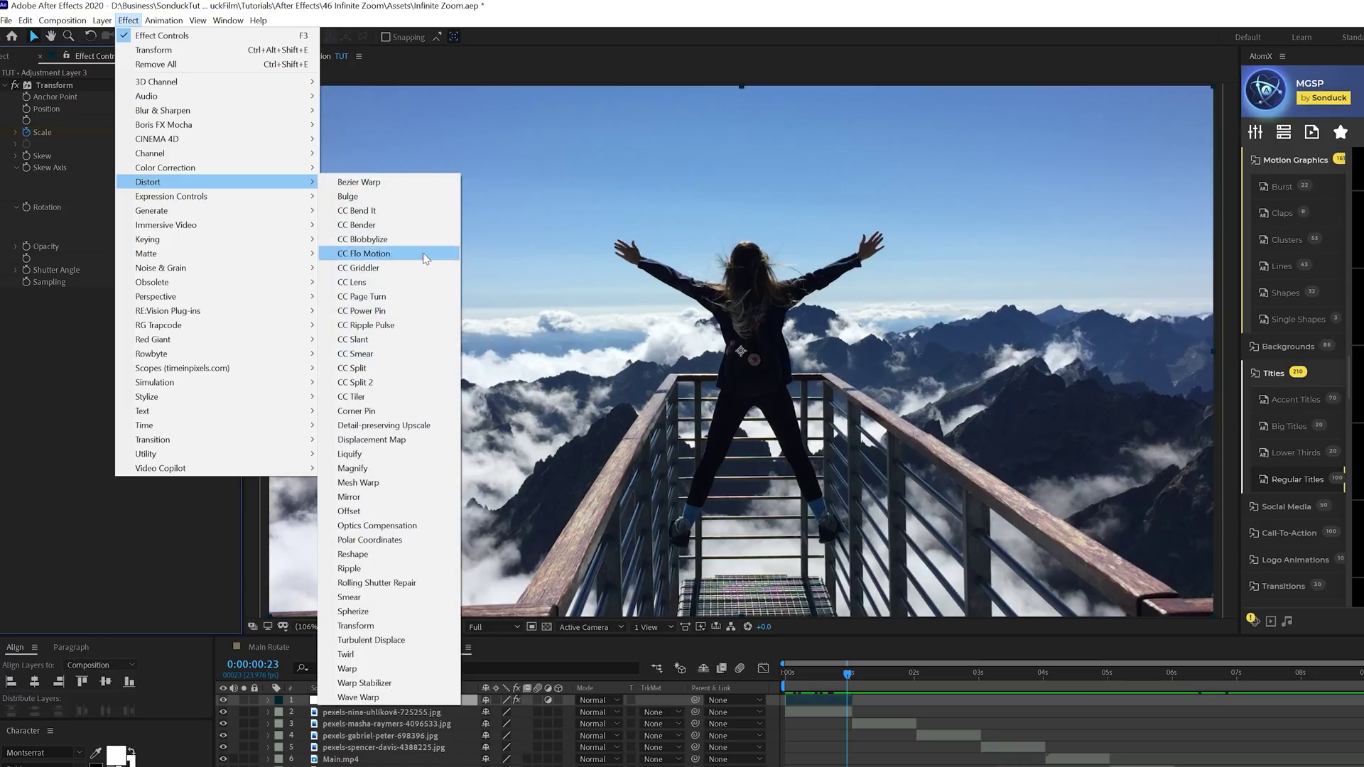
click(355, 626)
drag(822, 675, 818, 675)
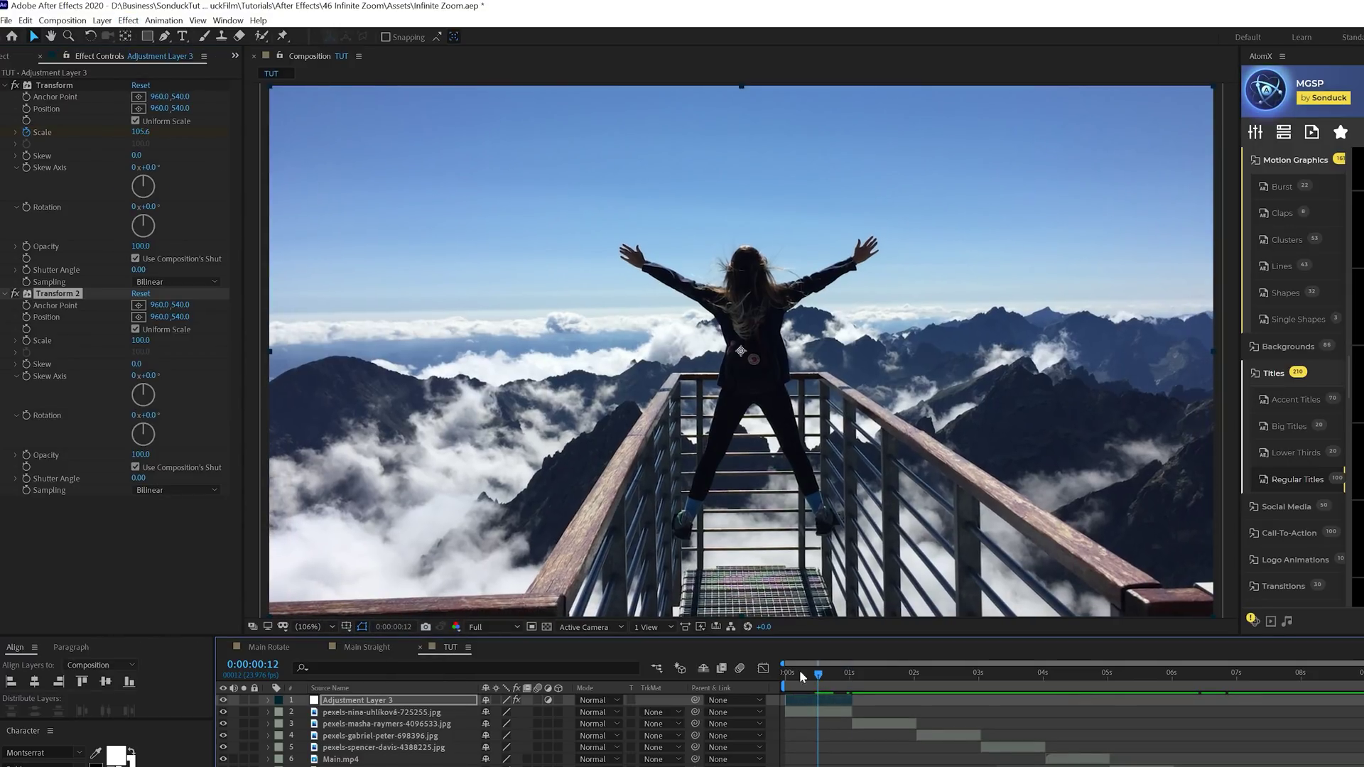
click(27, 342)
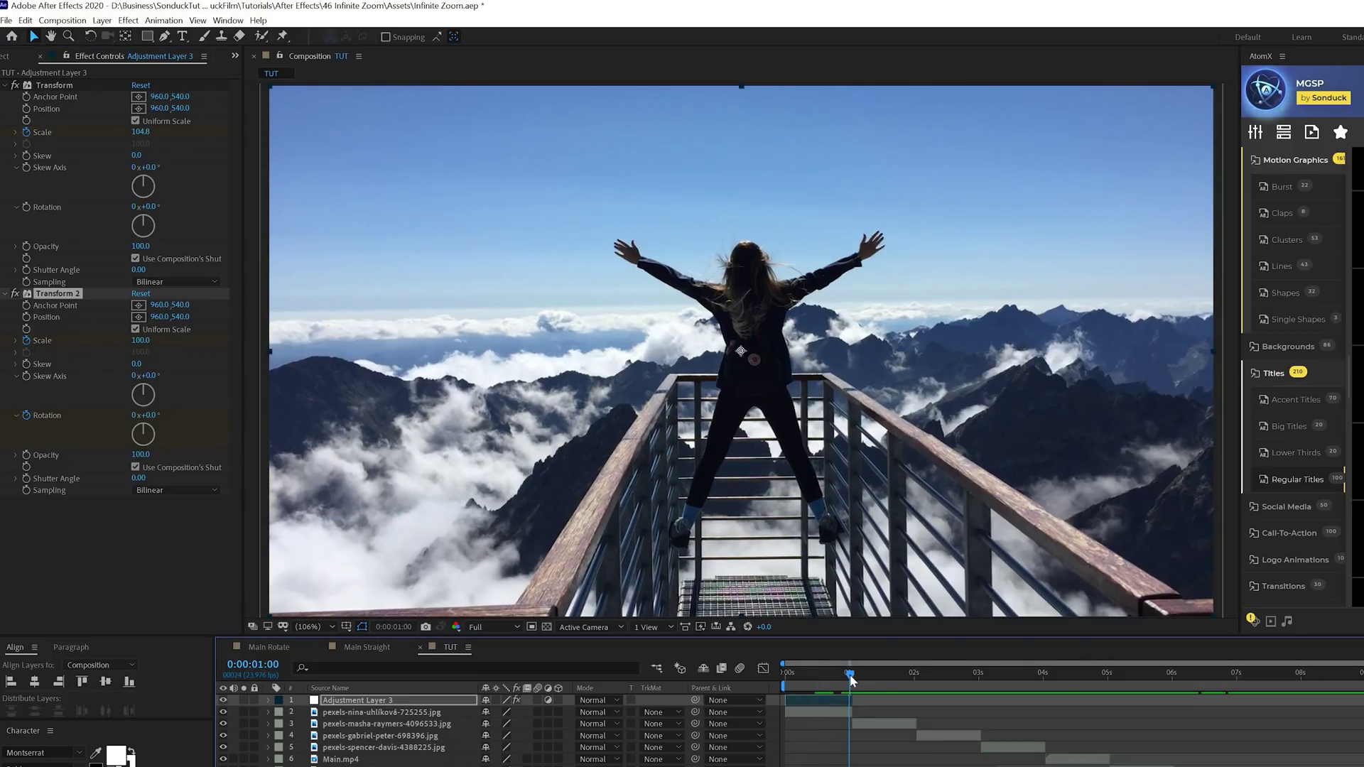
drag(856, 680, 850, 680)
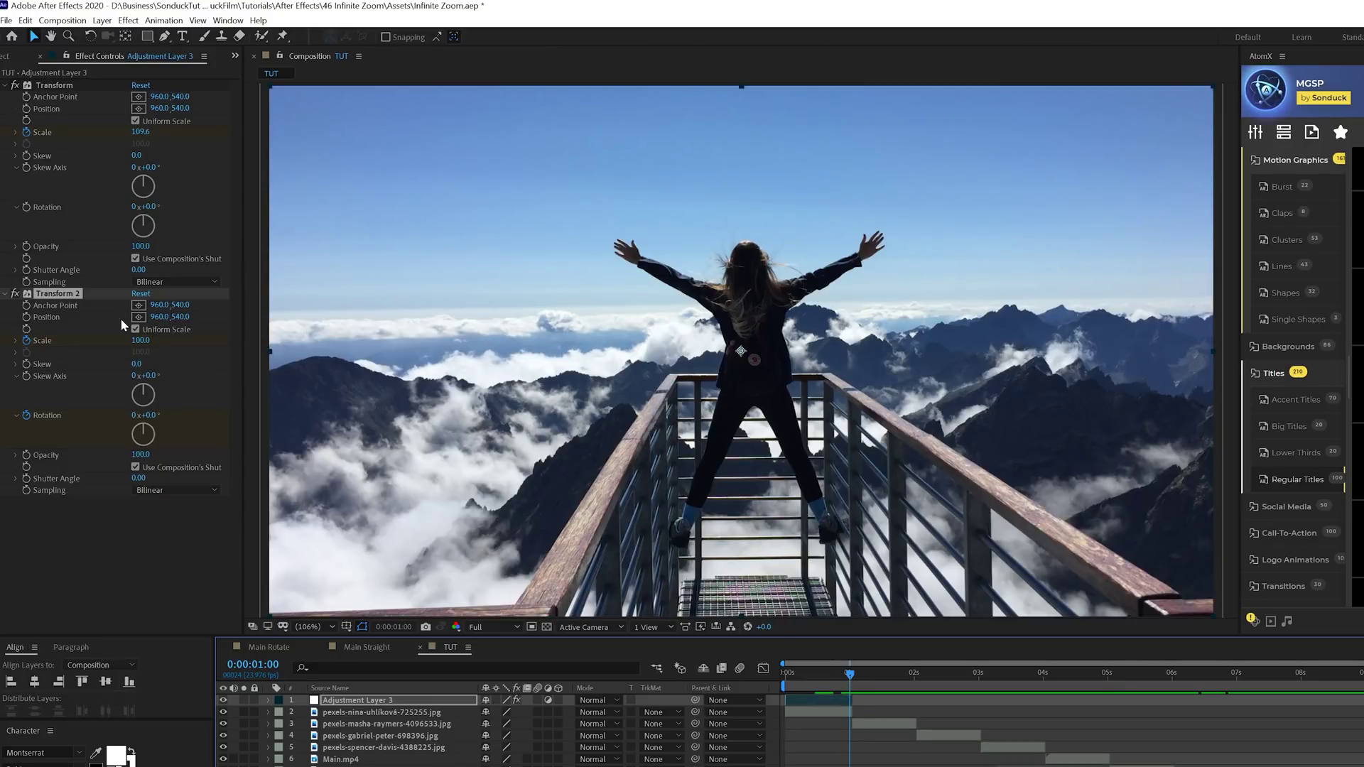
drag(138, 346, 200, 350)
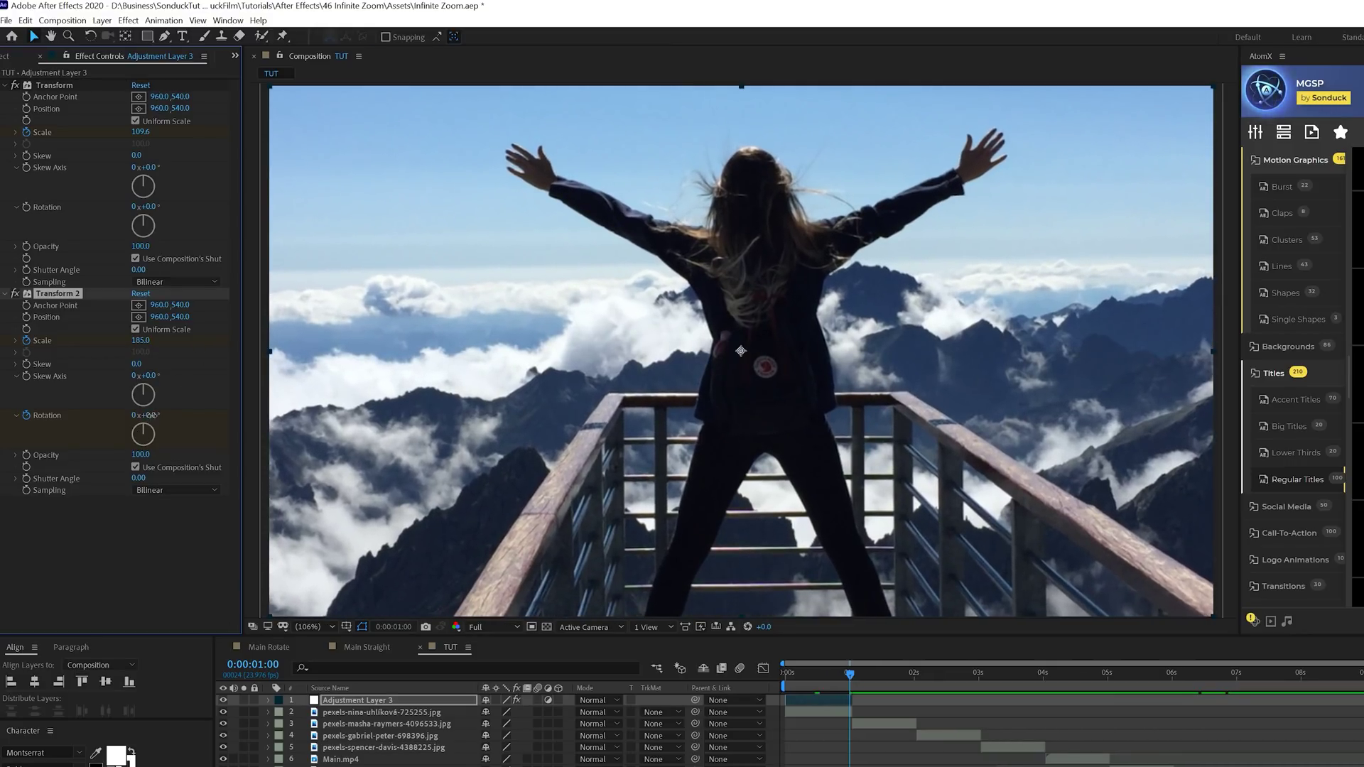
- Spin the second Transform's Rotation 180° and set its own Shutter Angle to 360
click(150, 415)
key(Return)
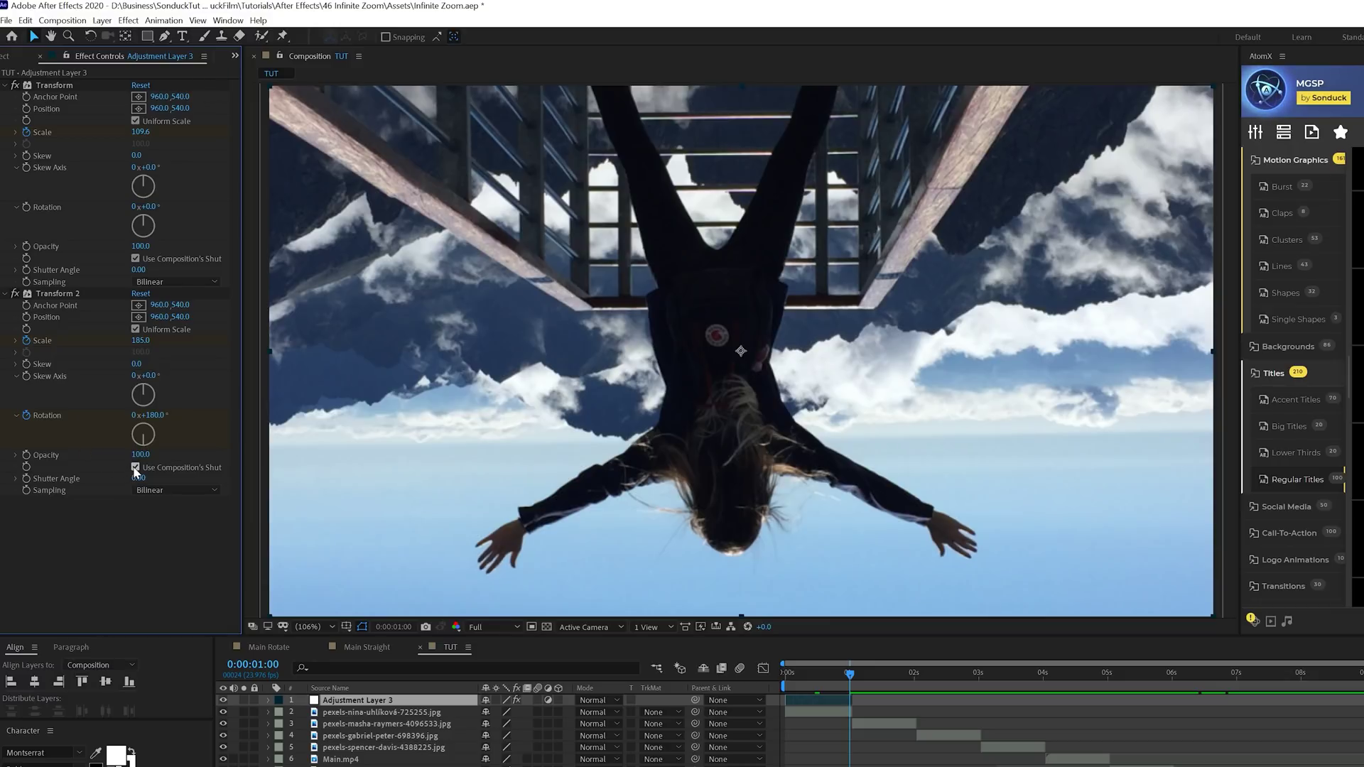
click(135, 467)
click(137, 479)
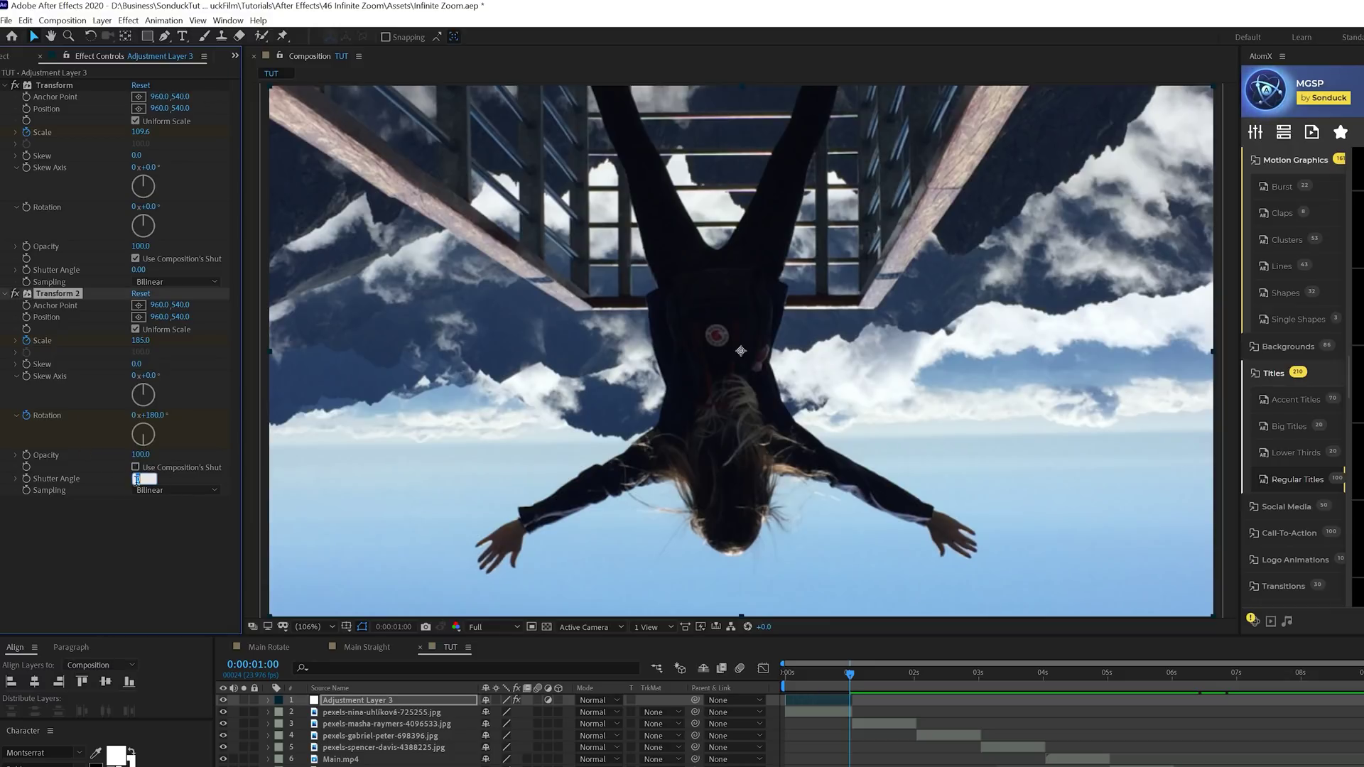
text(360)
key(Return)
- Shift the second Transform's zoom and spin keyframes slightly later around the cut
click(840, 672)
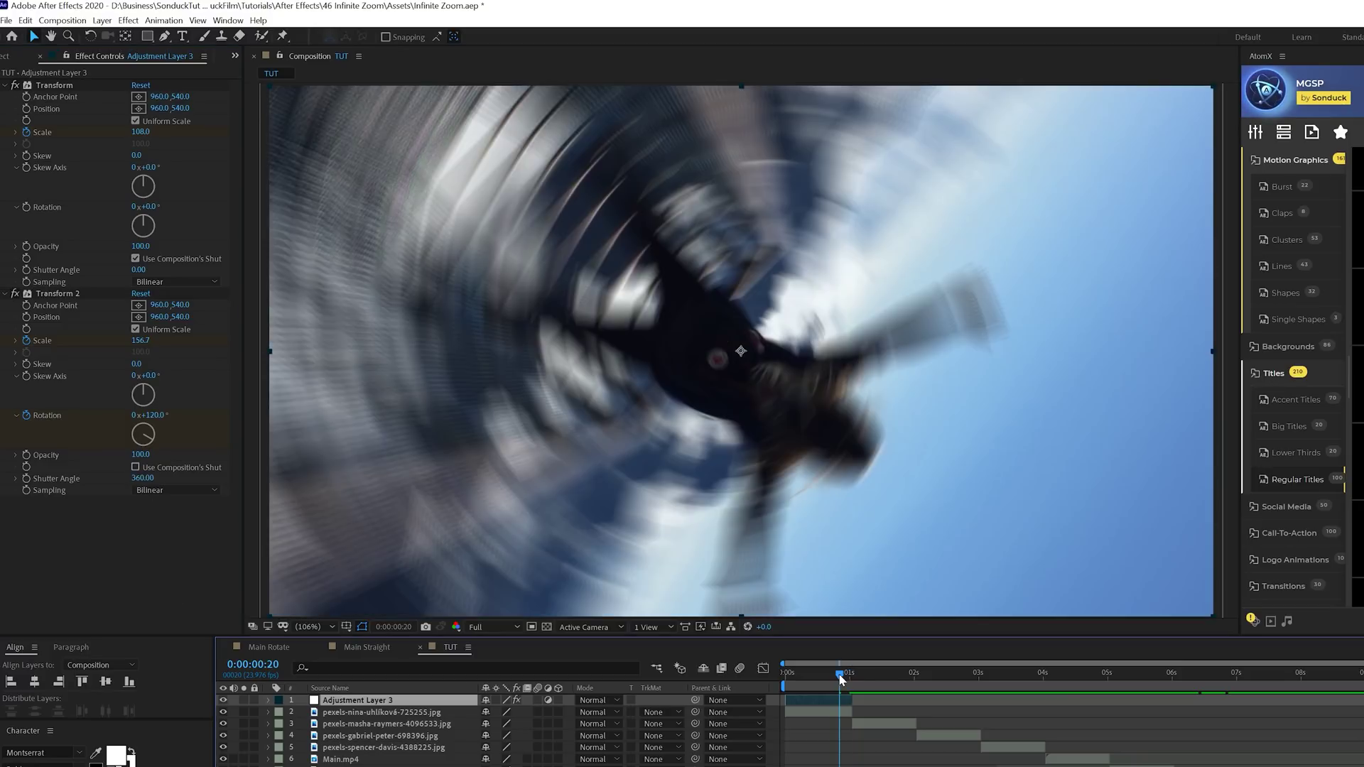
key(u)
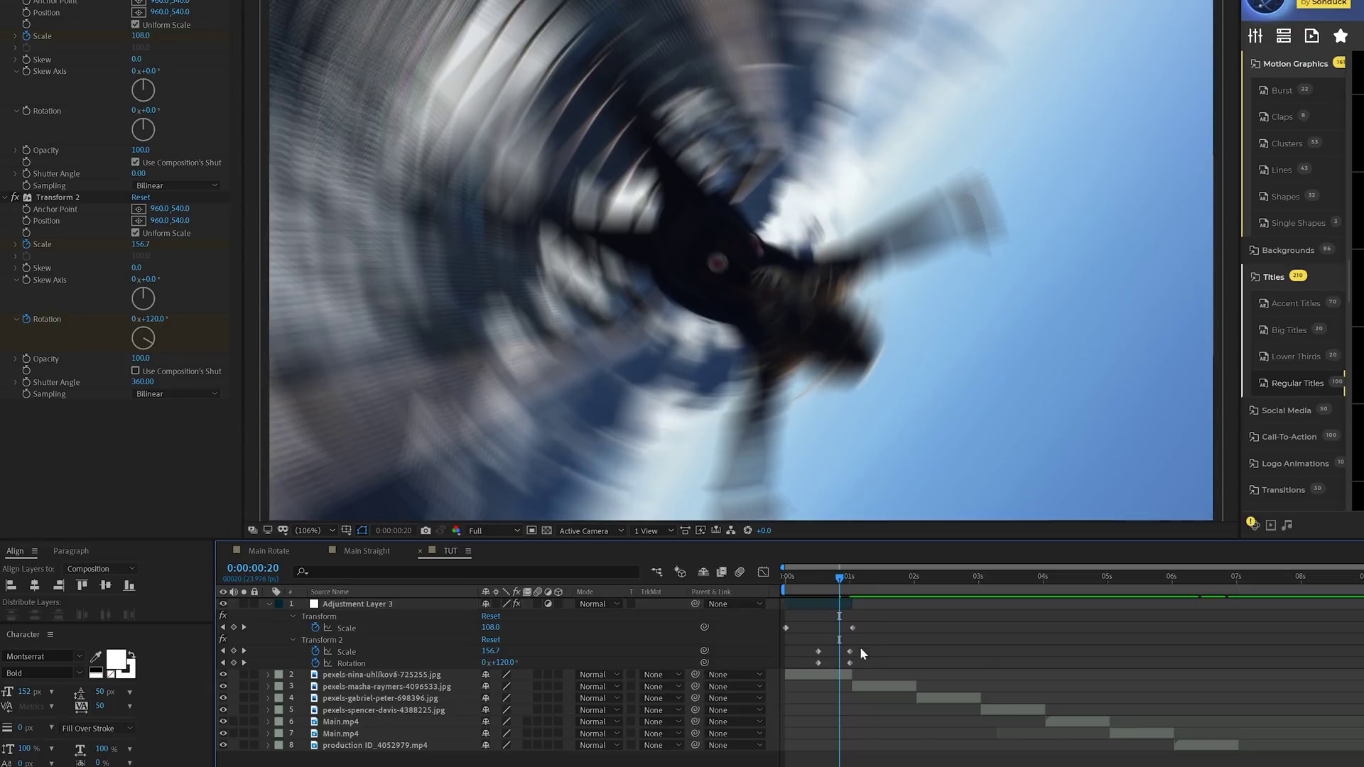
drag(860, 647, 845, 667)
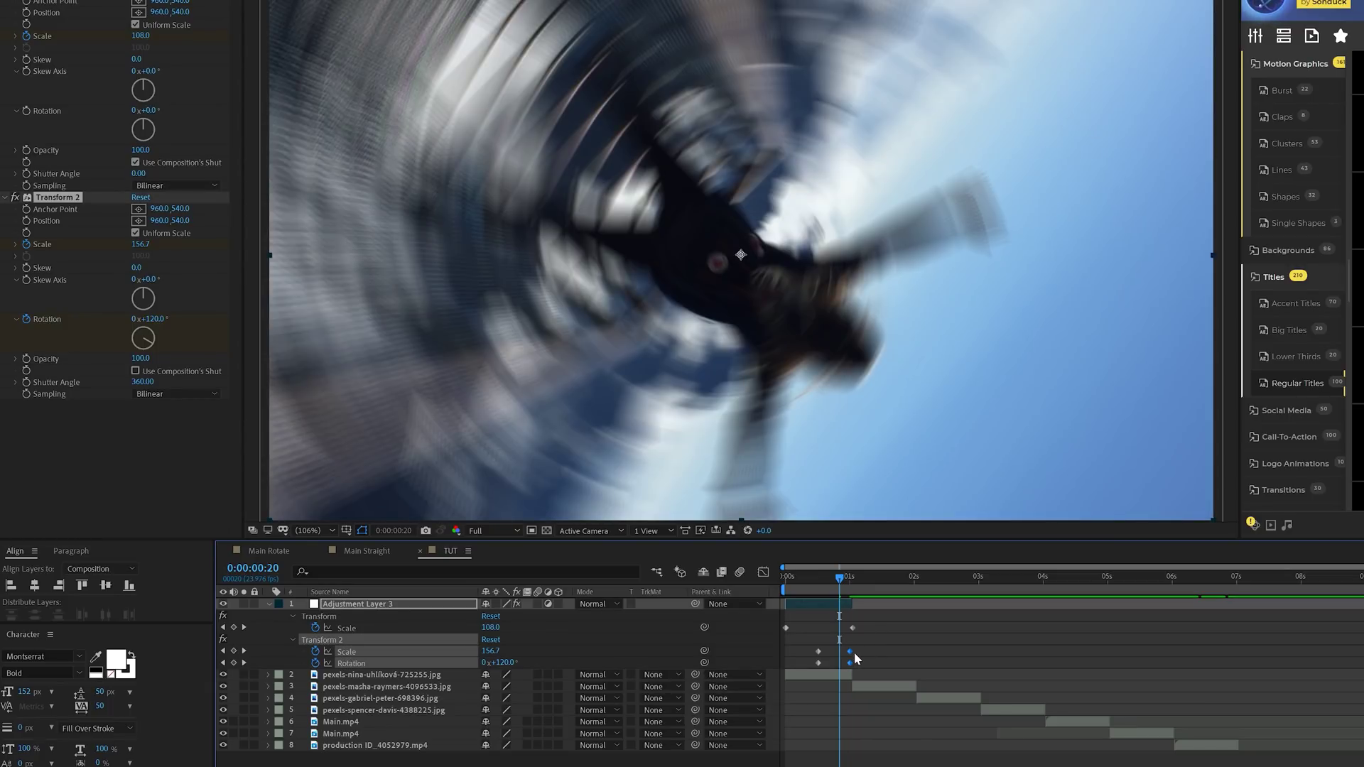
mouse_move(850, 652)
drag(852, 654, 831, 675)
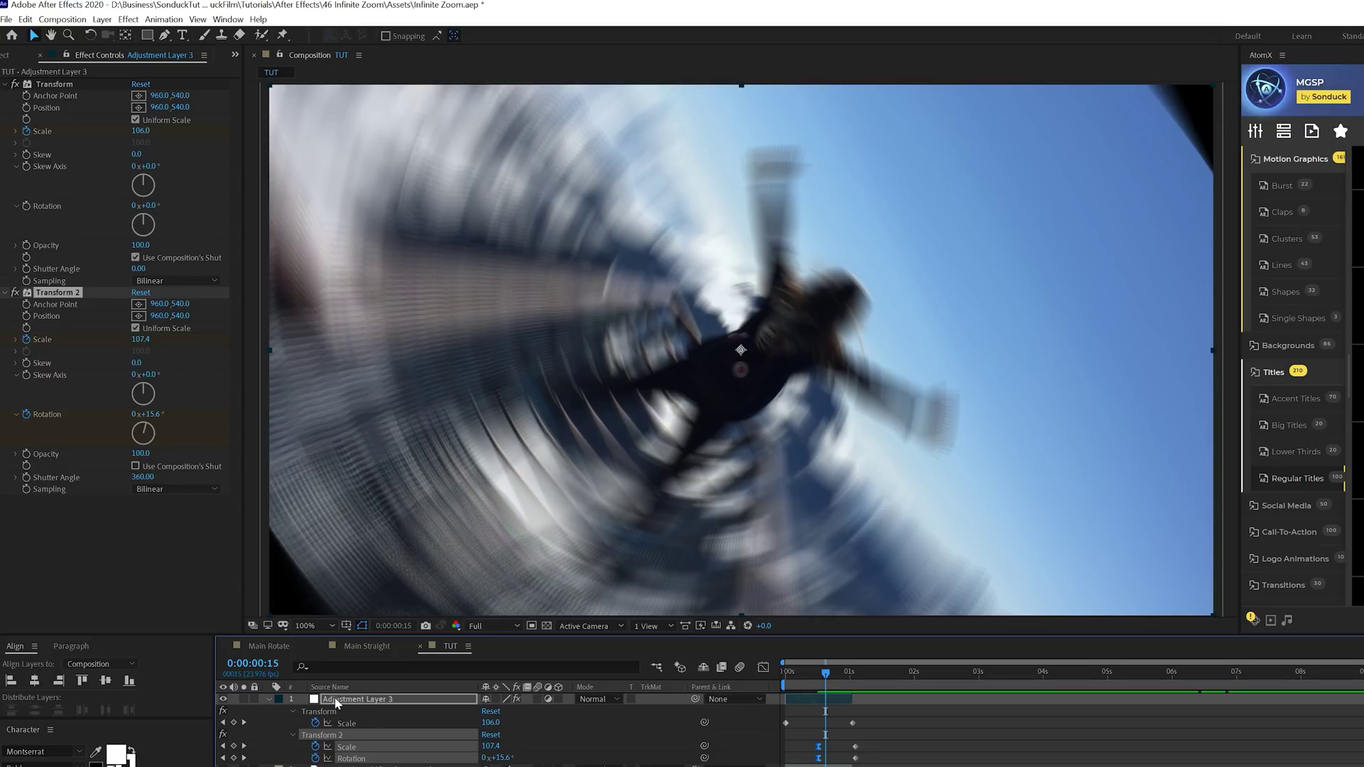
- Add Motion Tile above the Transforms with output width 250, height 340 and Mirror Edges on
click(268, 699)
click(128, 20)
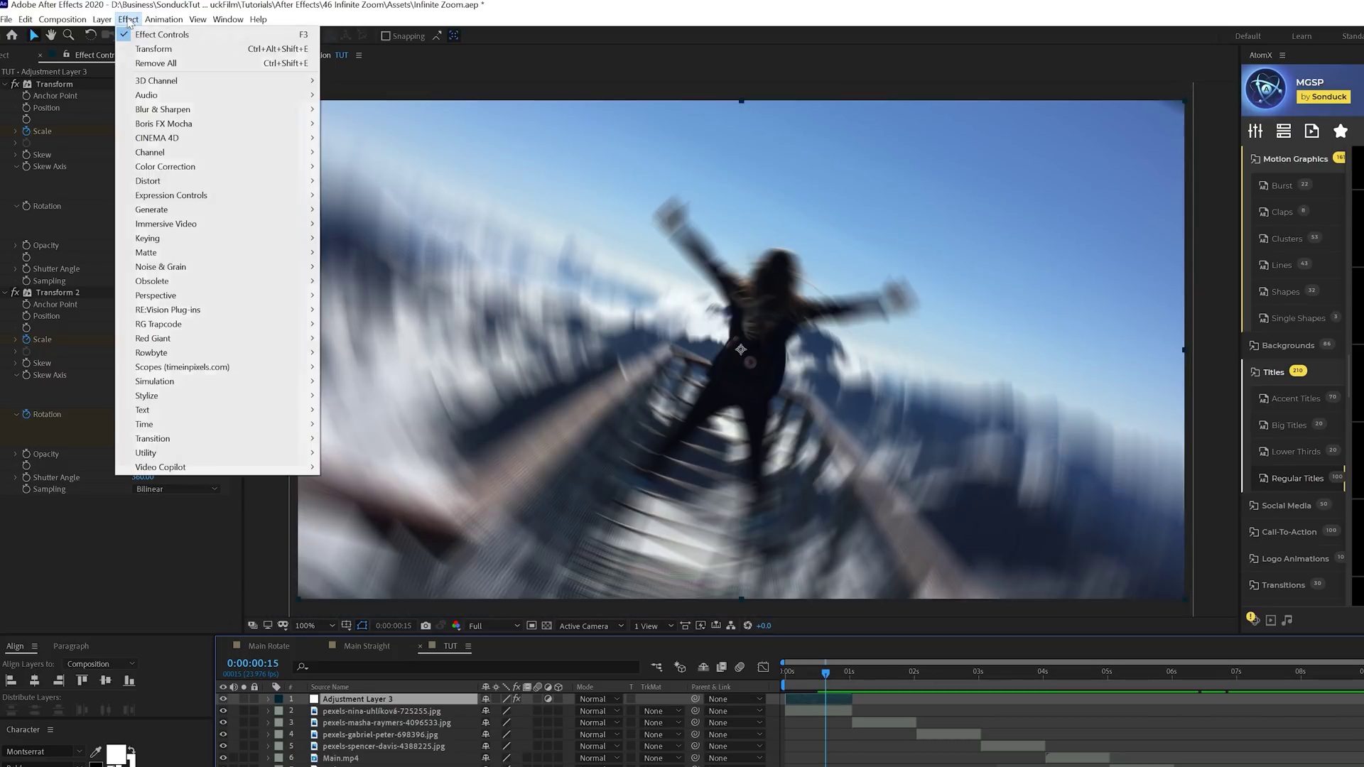
mouse_move(244, 400)
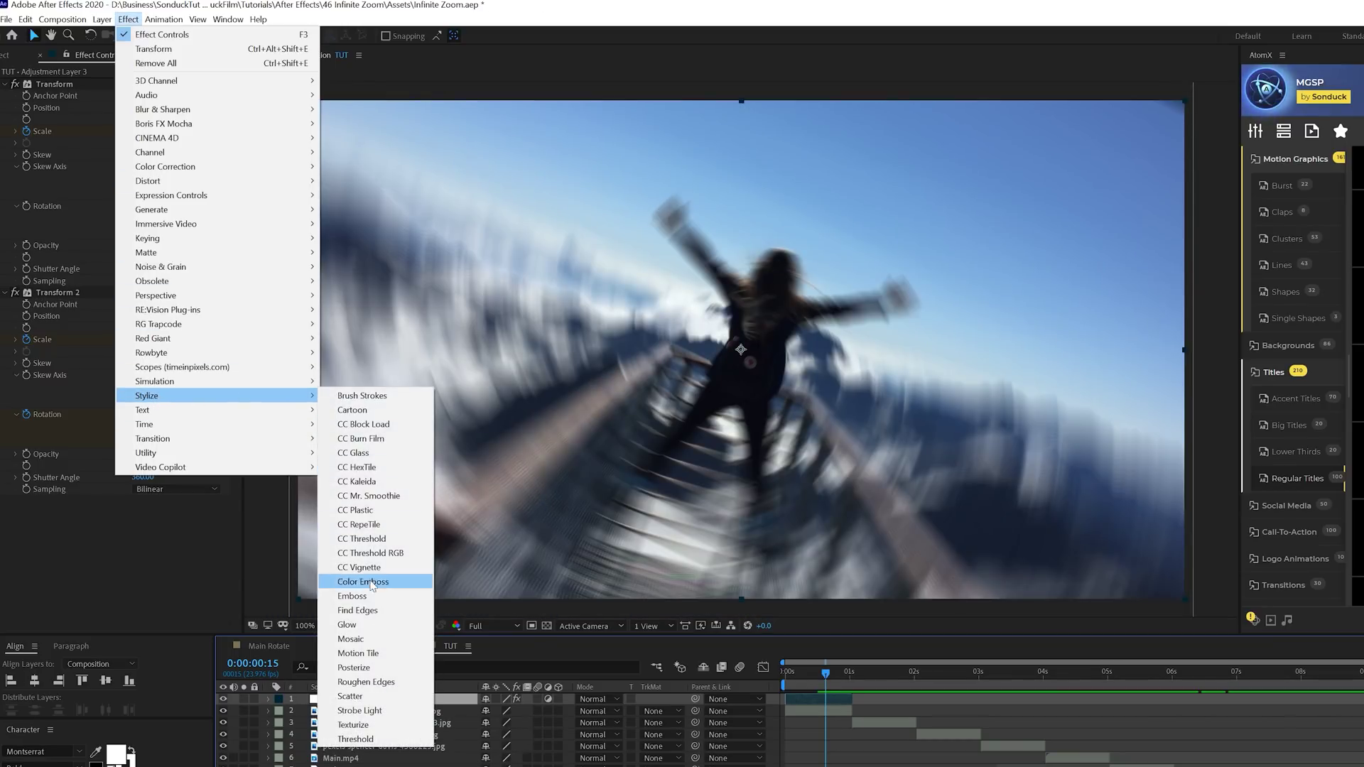
click(359, 653)
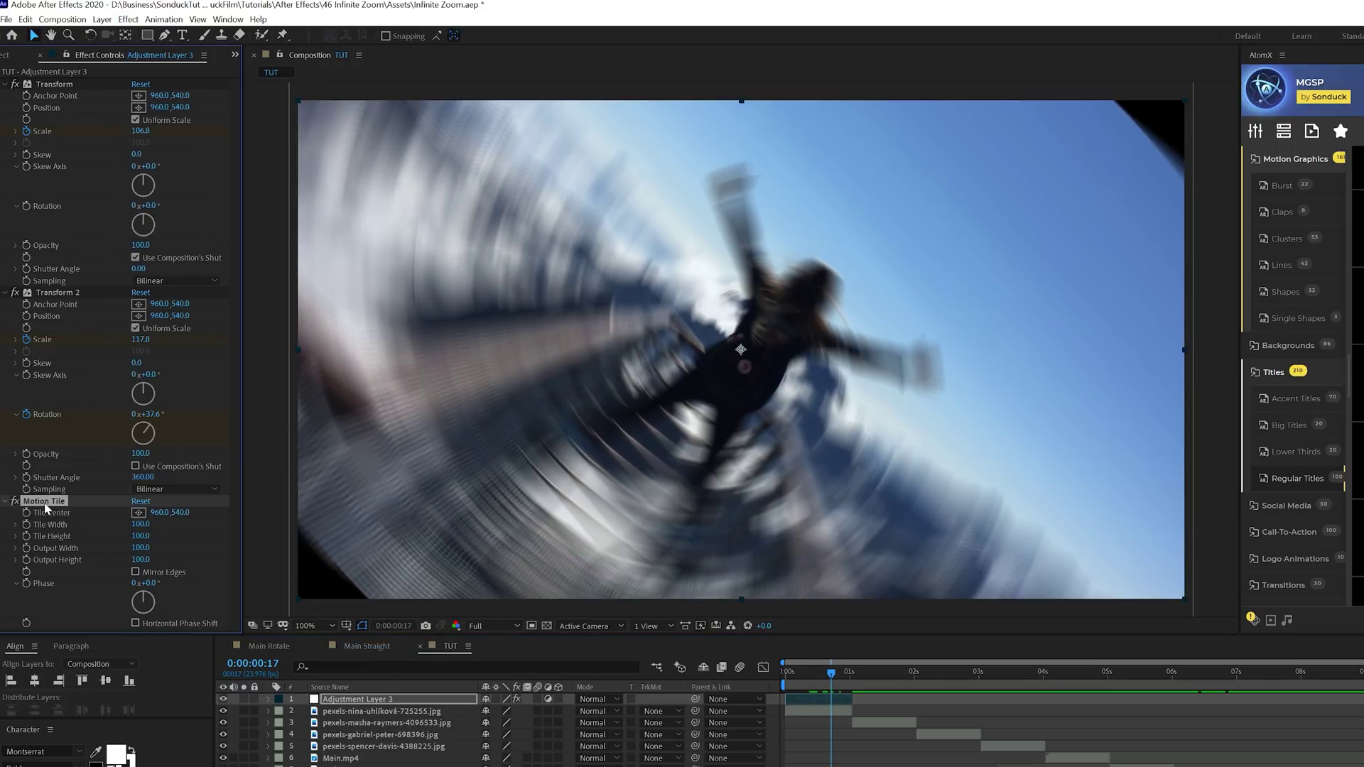
drag(45, 507, 39, 84)
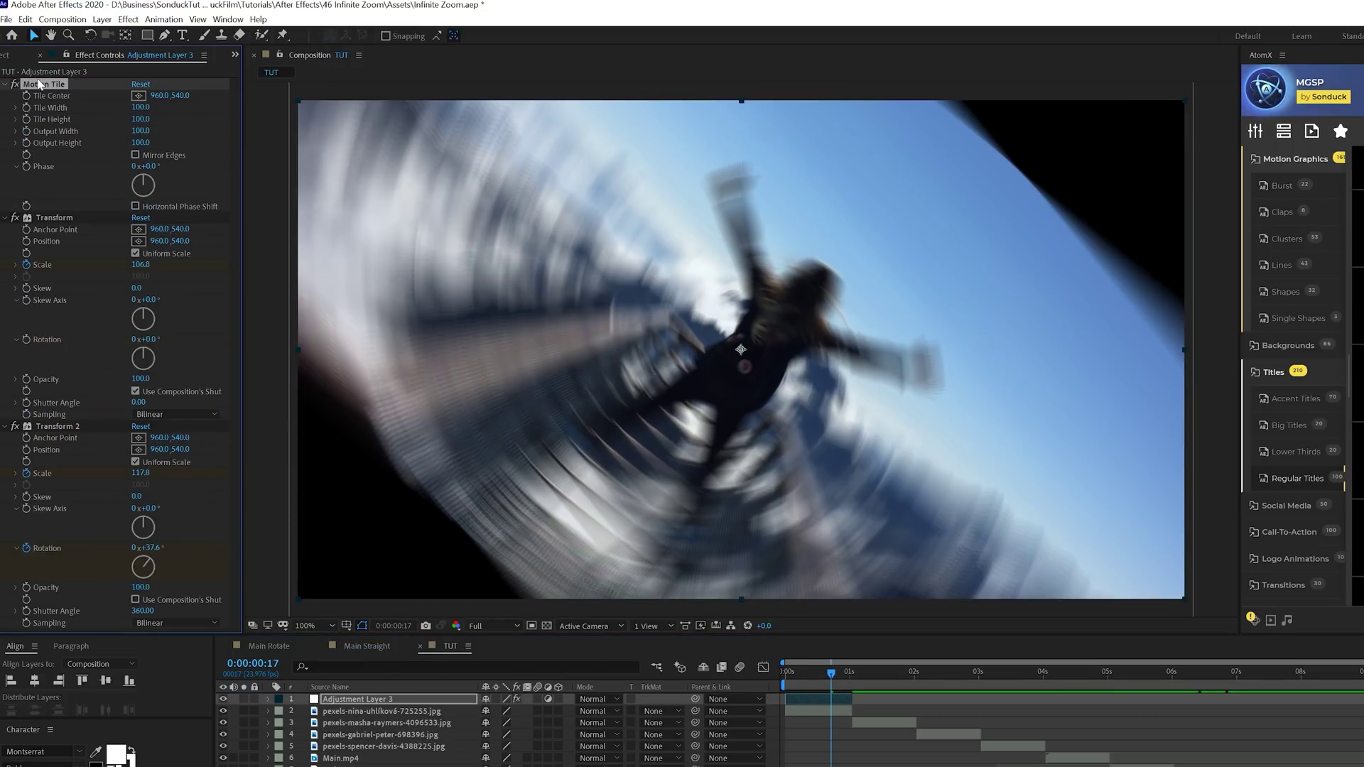
click(140, 142)
text(340)
key(Return)
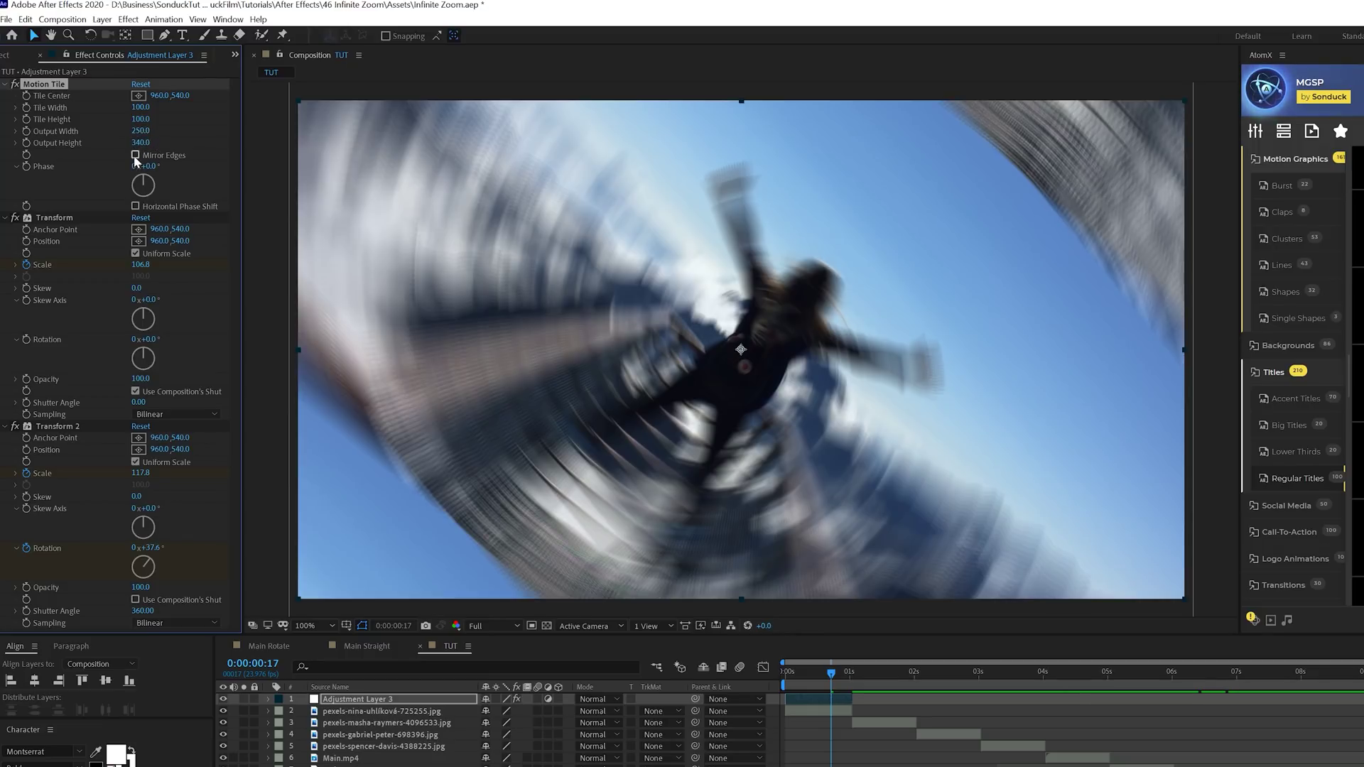
click(135, 155)
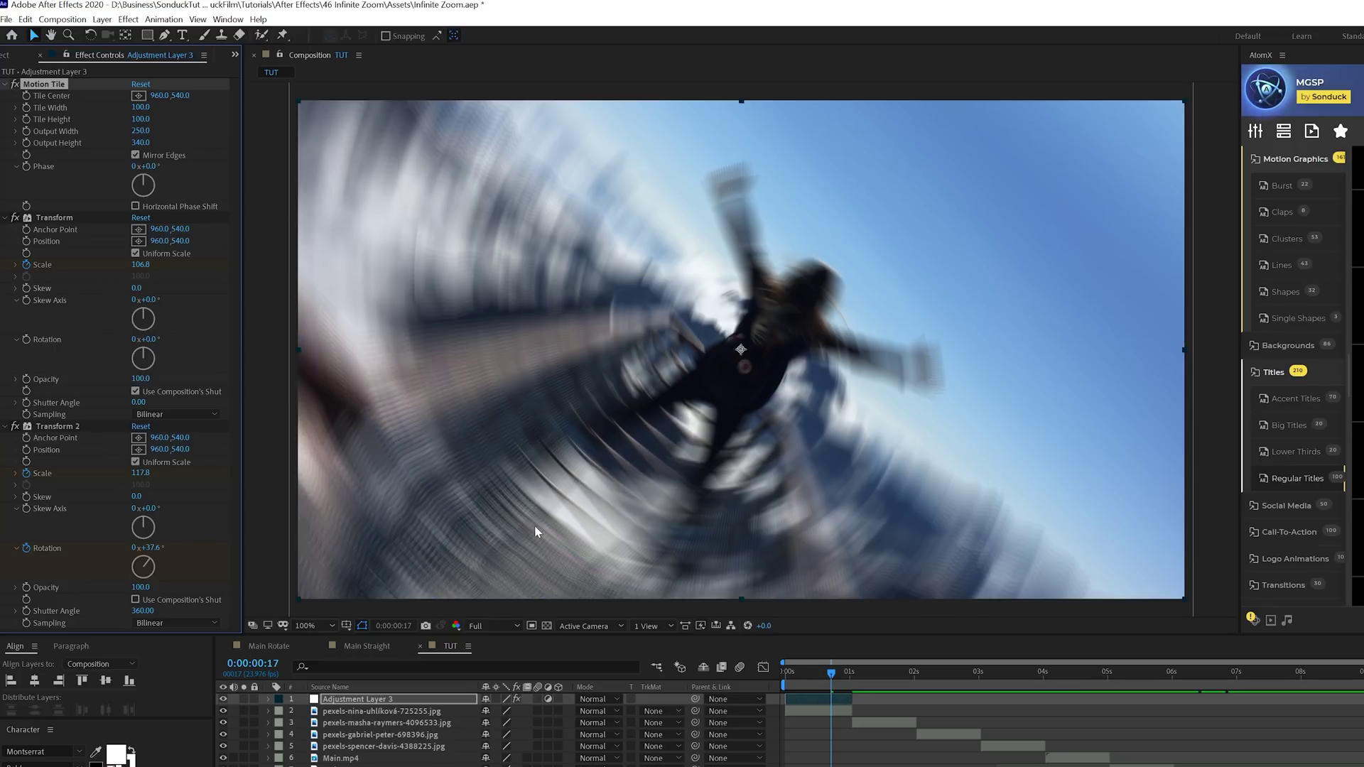
click(369, 701)
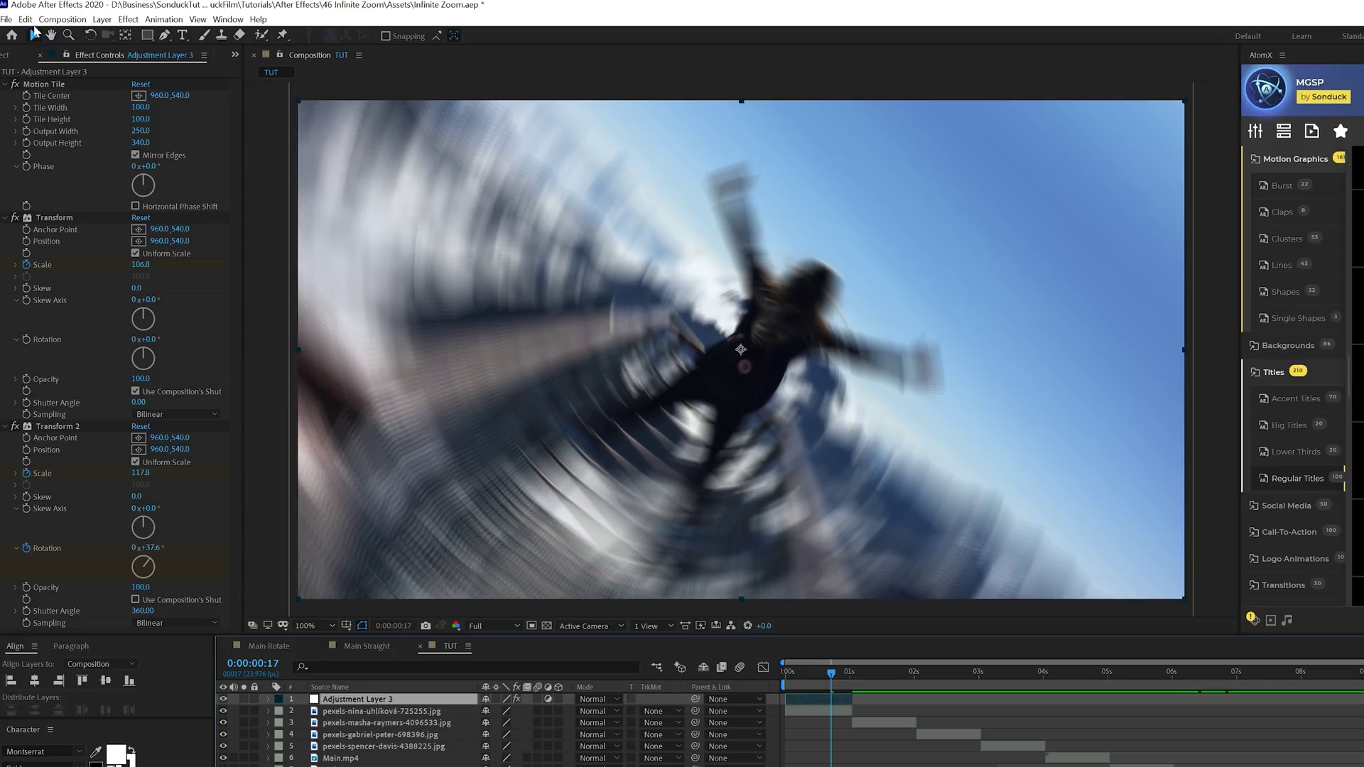
- Duplicate the adjustment layer, slide it about a second later, and delete its first Transform
click(25, 19)
click(45, 171)
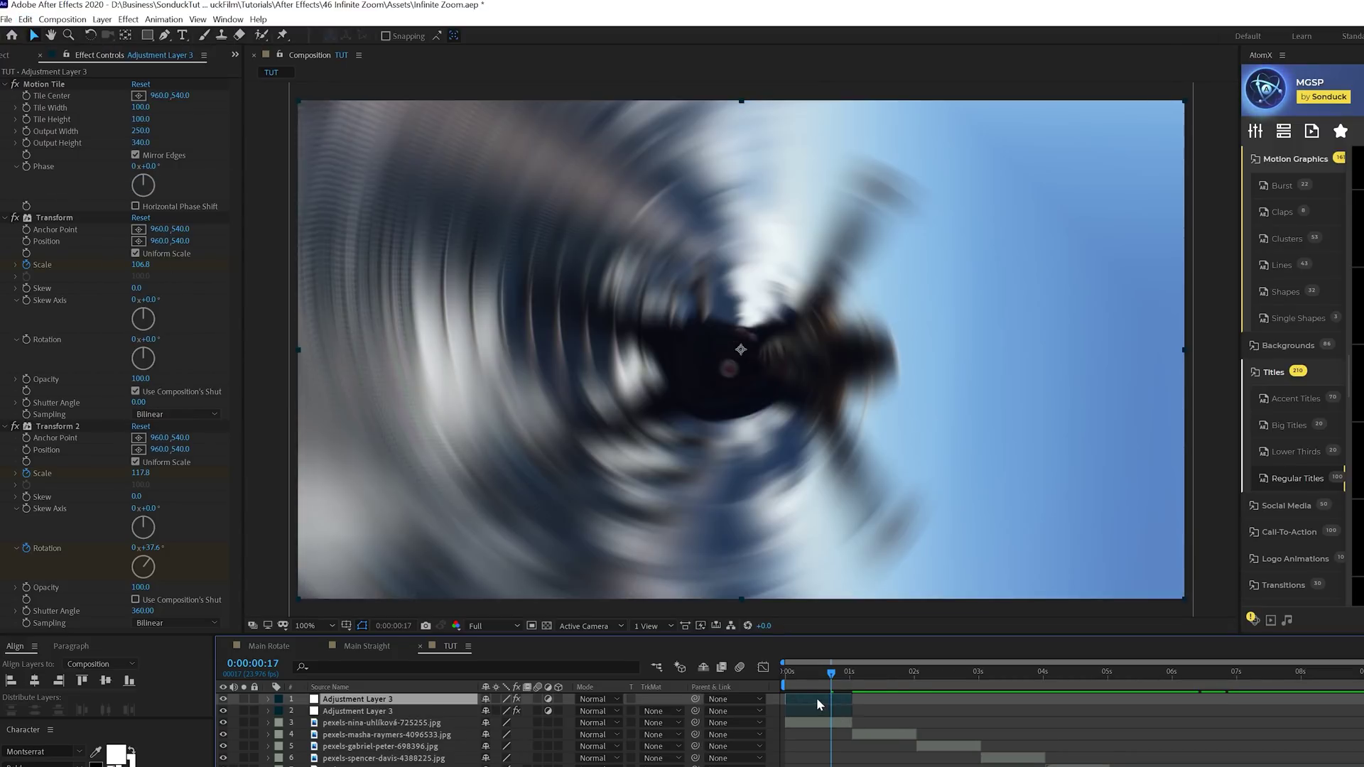
drag(817, 697, 884, 701)
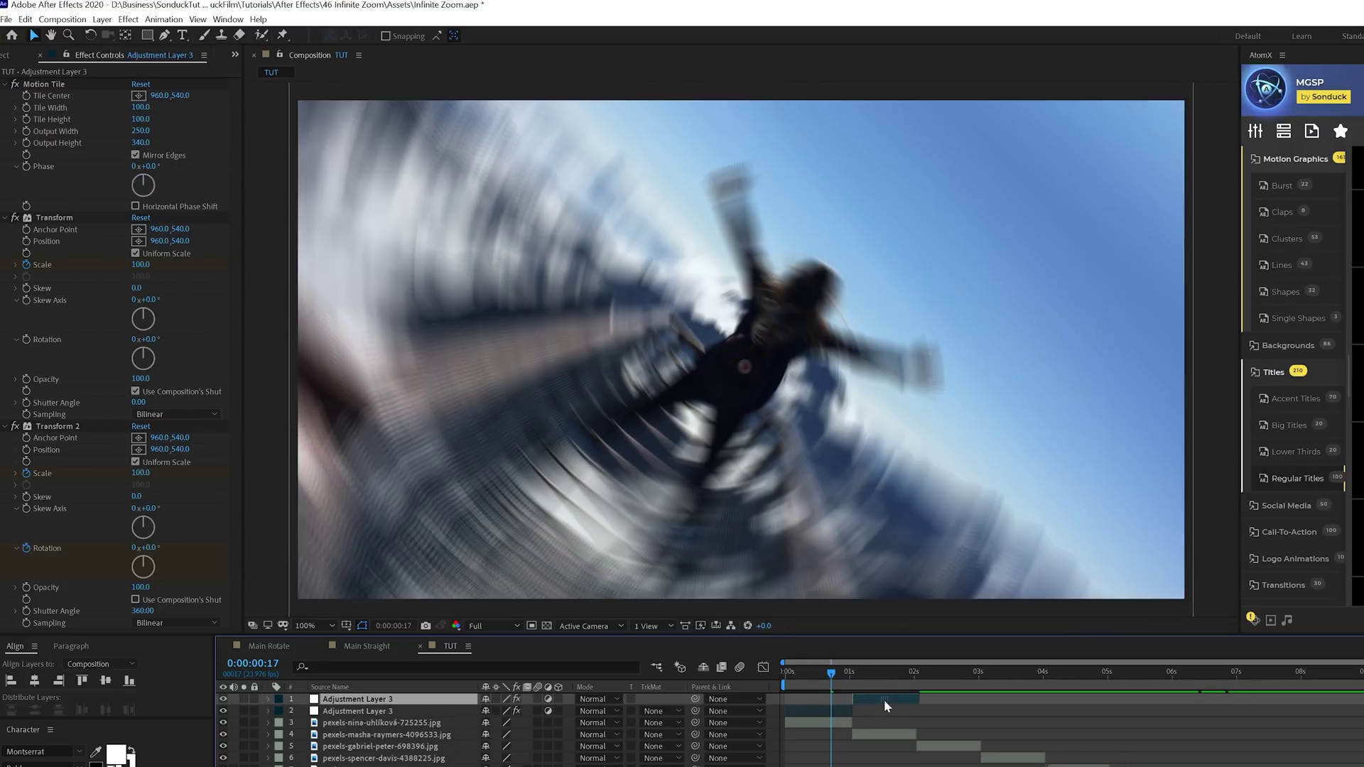
key(space)
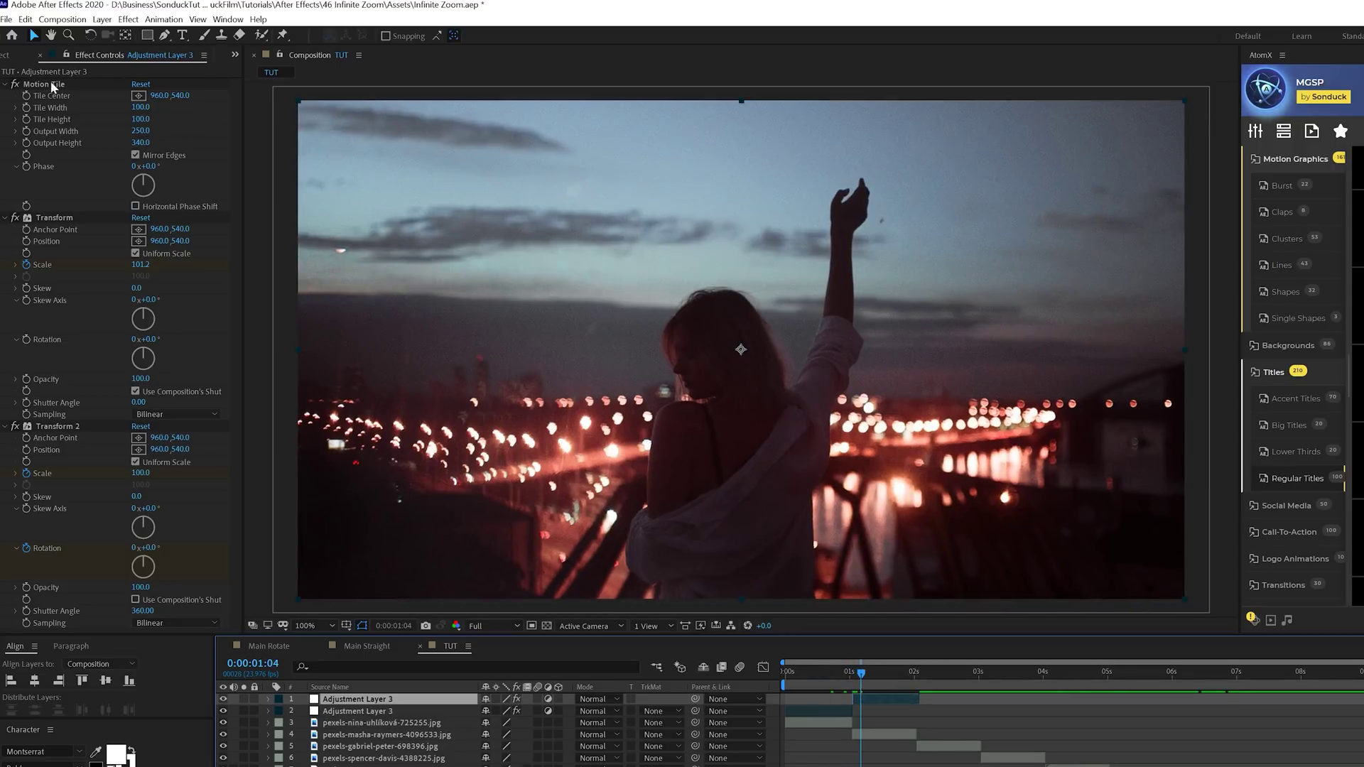
click(50, 218)
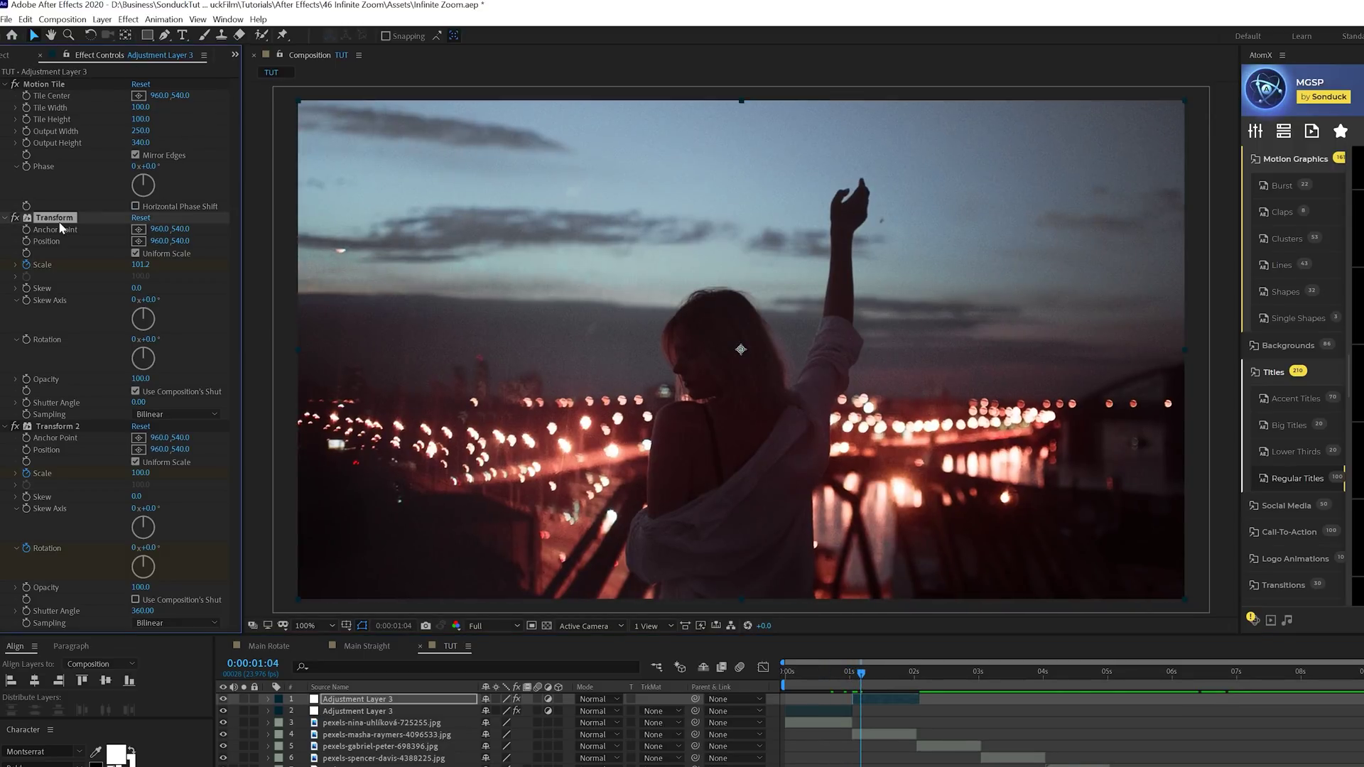
key(Delete)
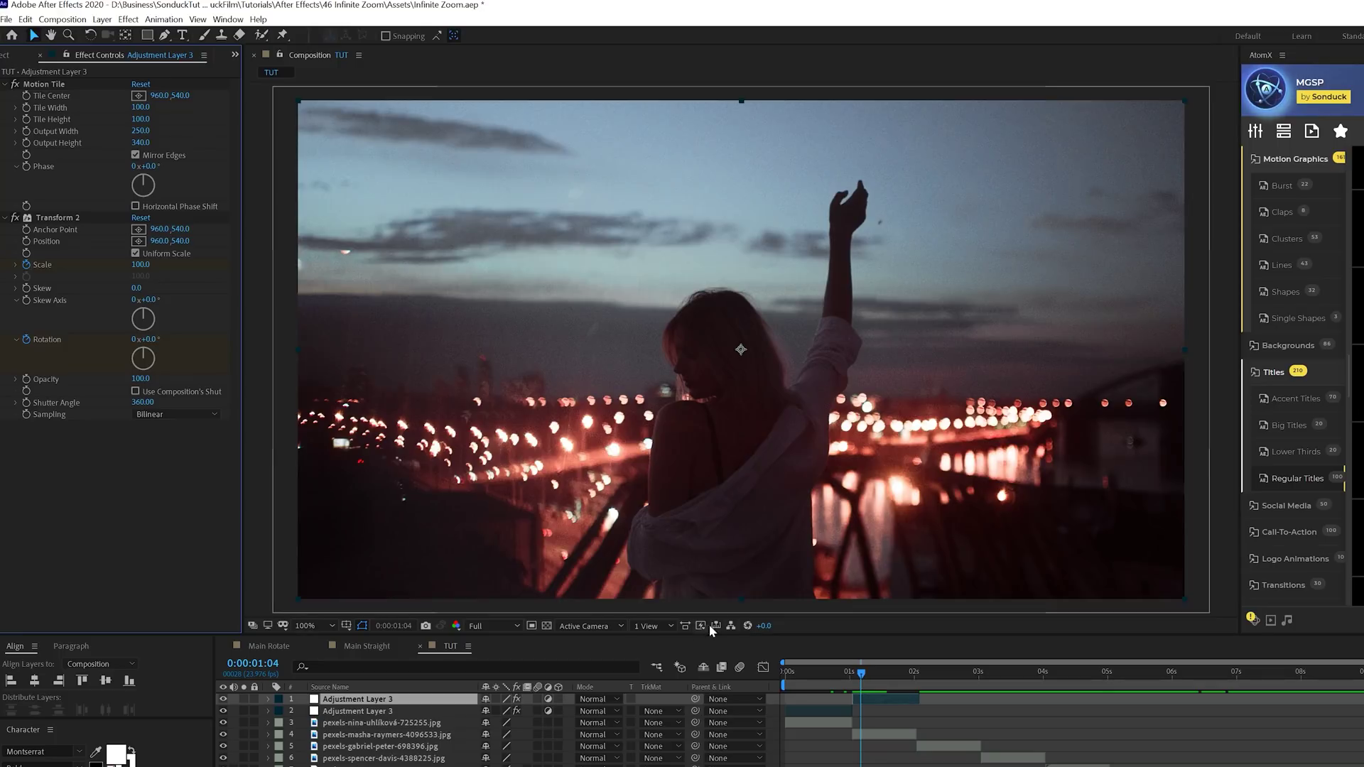
- Keyframe Transform 2 at 1:01 with Rotation 184° and Scale 65
click(112, 220)
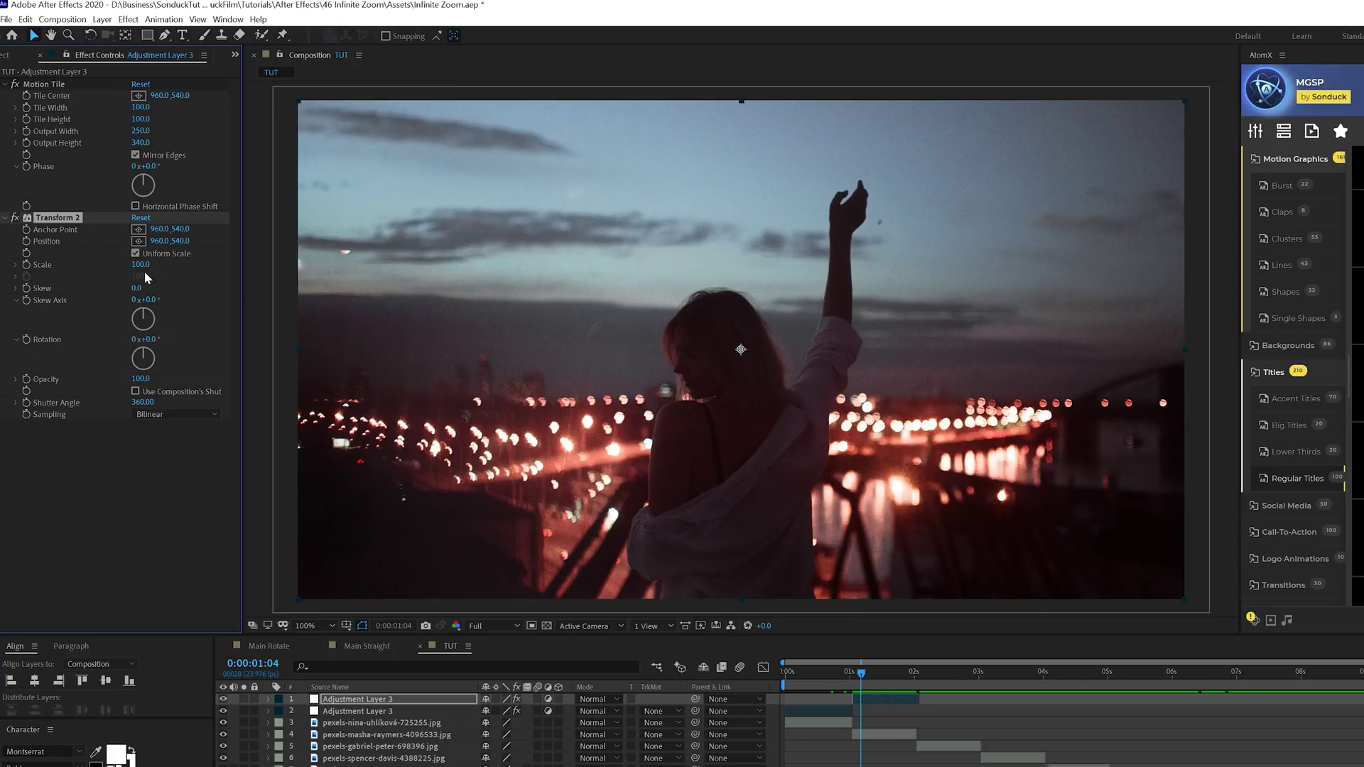
click(853, 673)
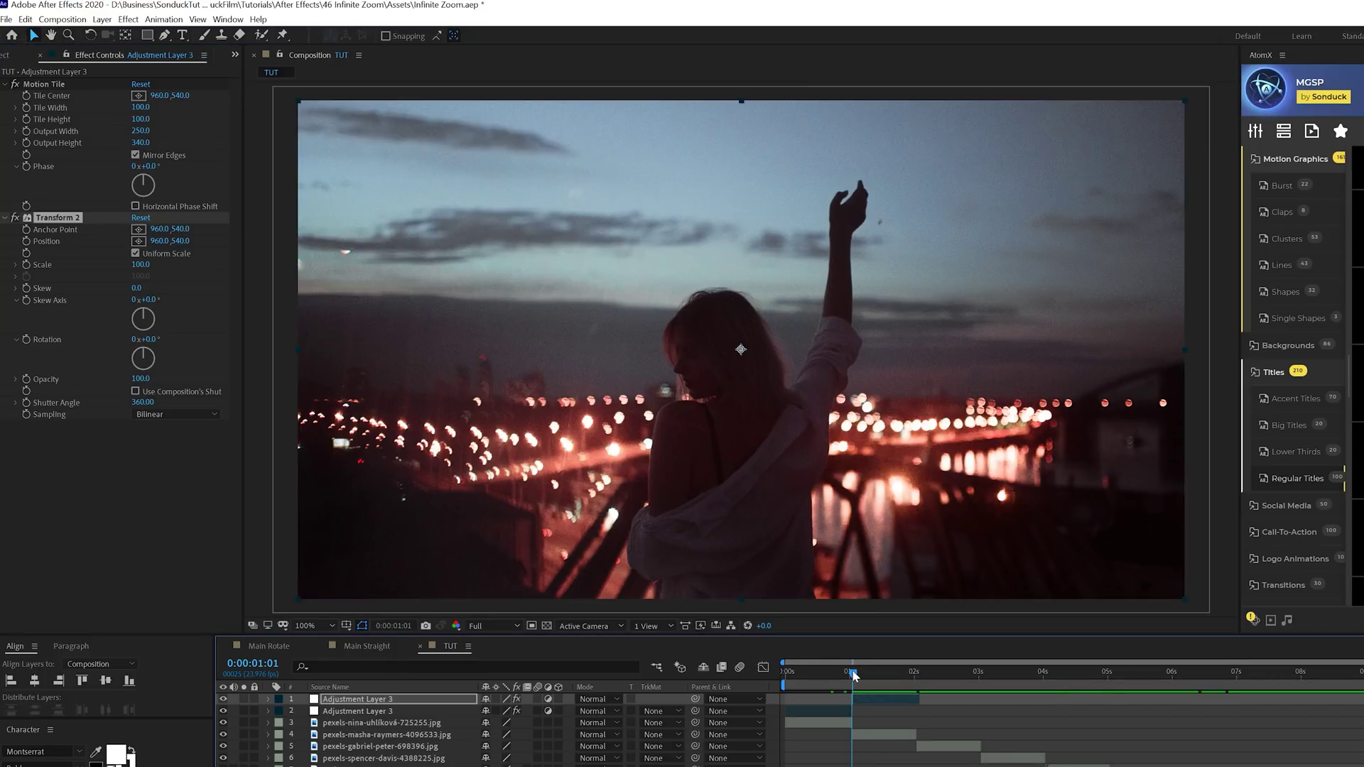
click(152, 339)
text(18)
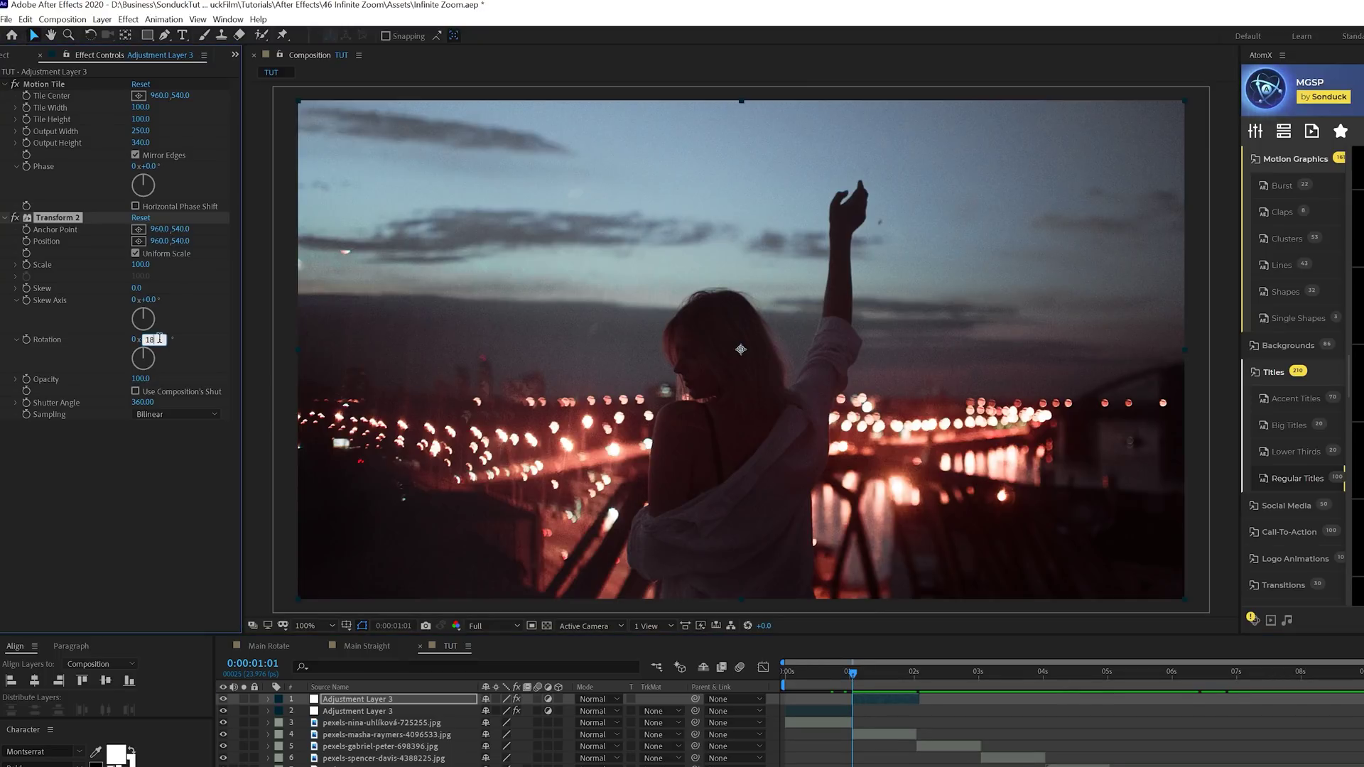
text(4)
key(Return)
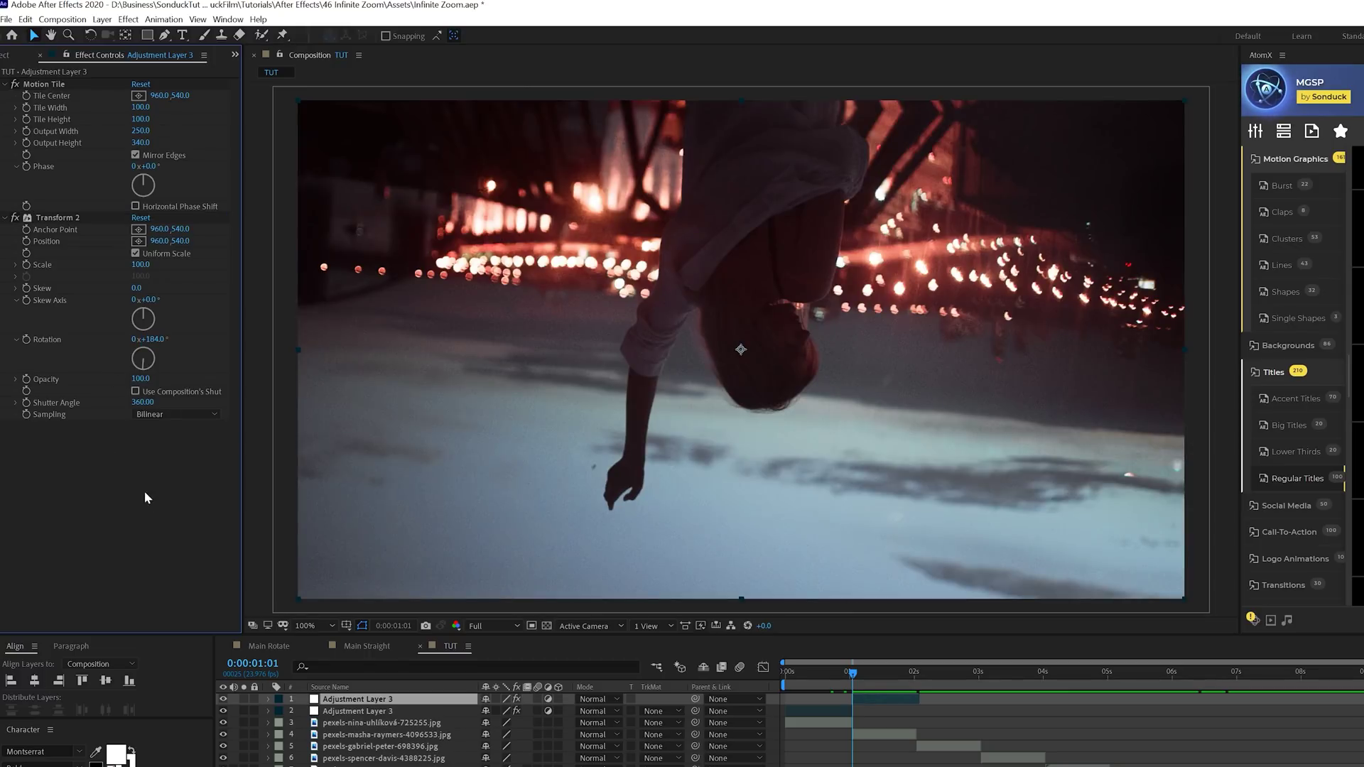
drag(140, 263, 102, 264)
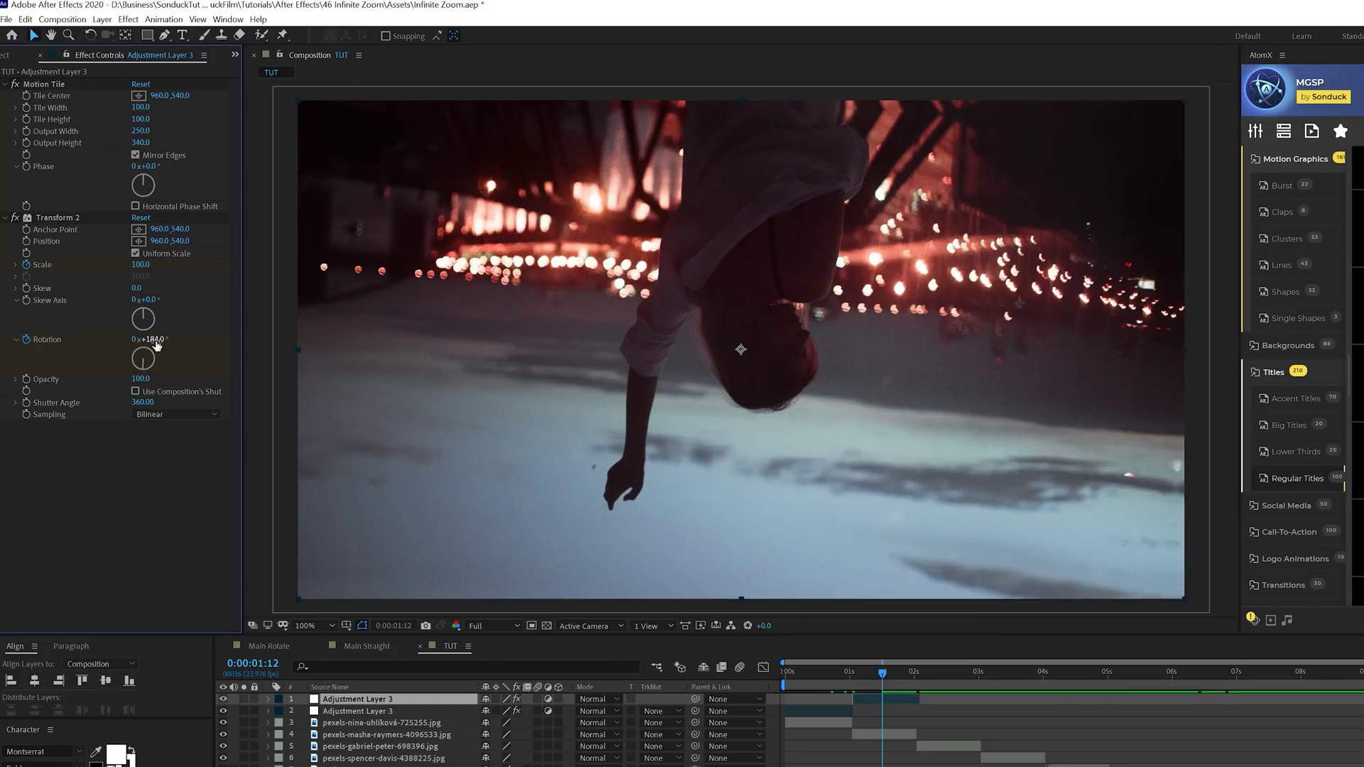
text(360)
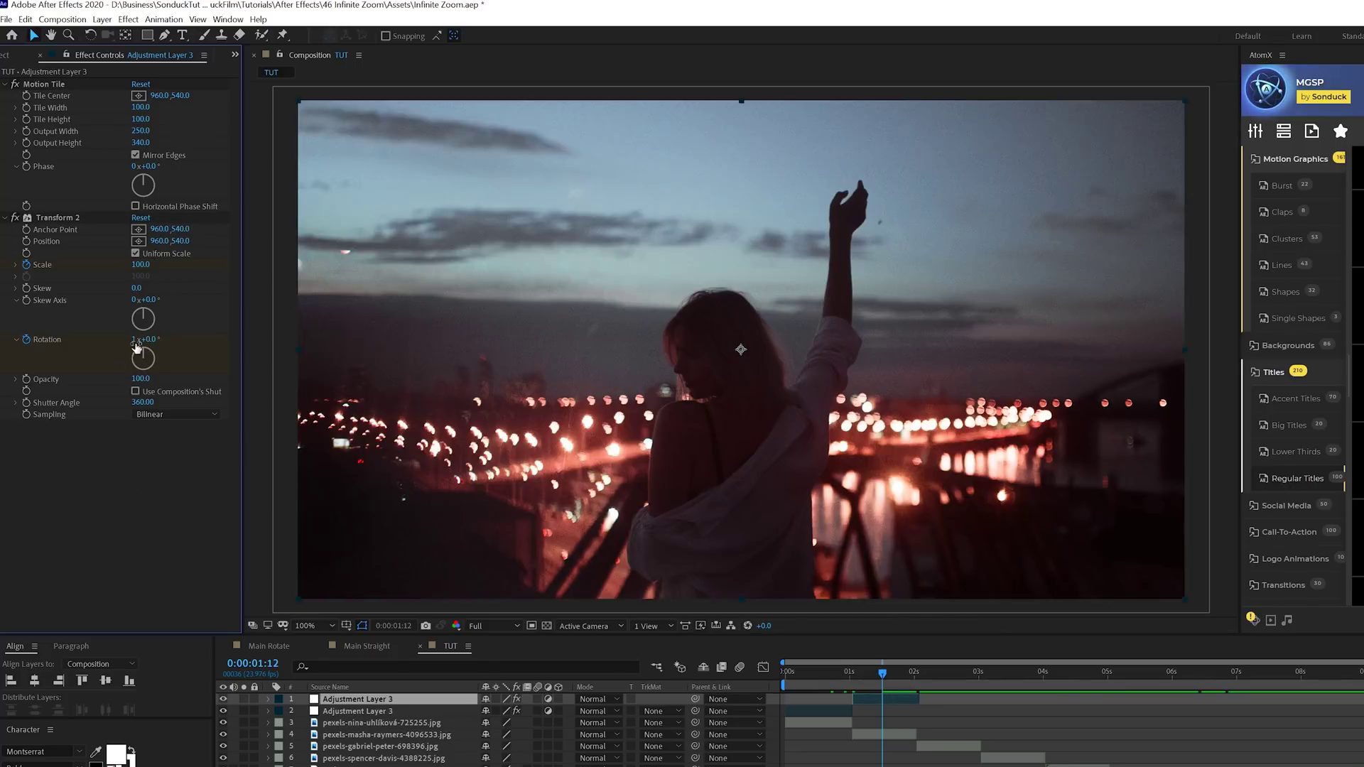
text(u)
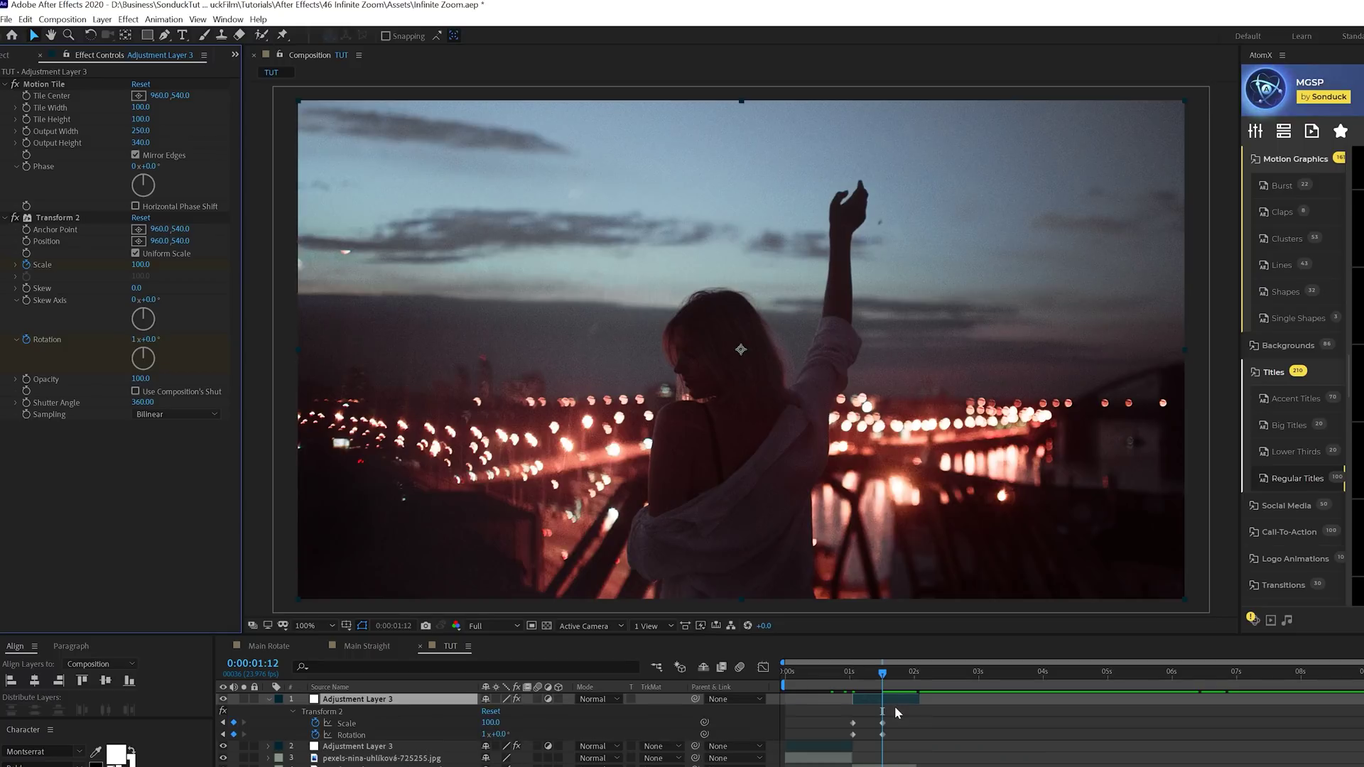
- Retime the copy's scale and rotation keyframes near one second and preview the spin
drag(893, 714, 866, 749)
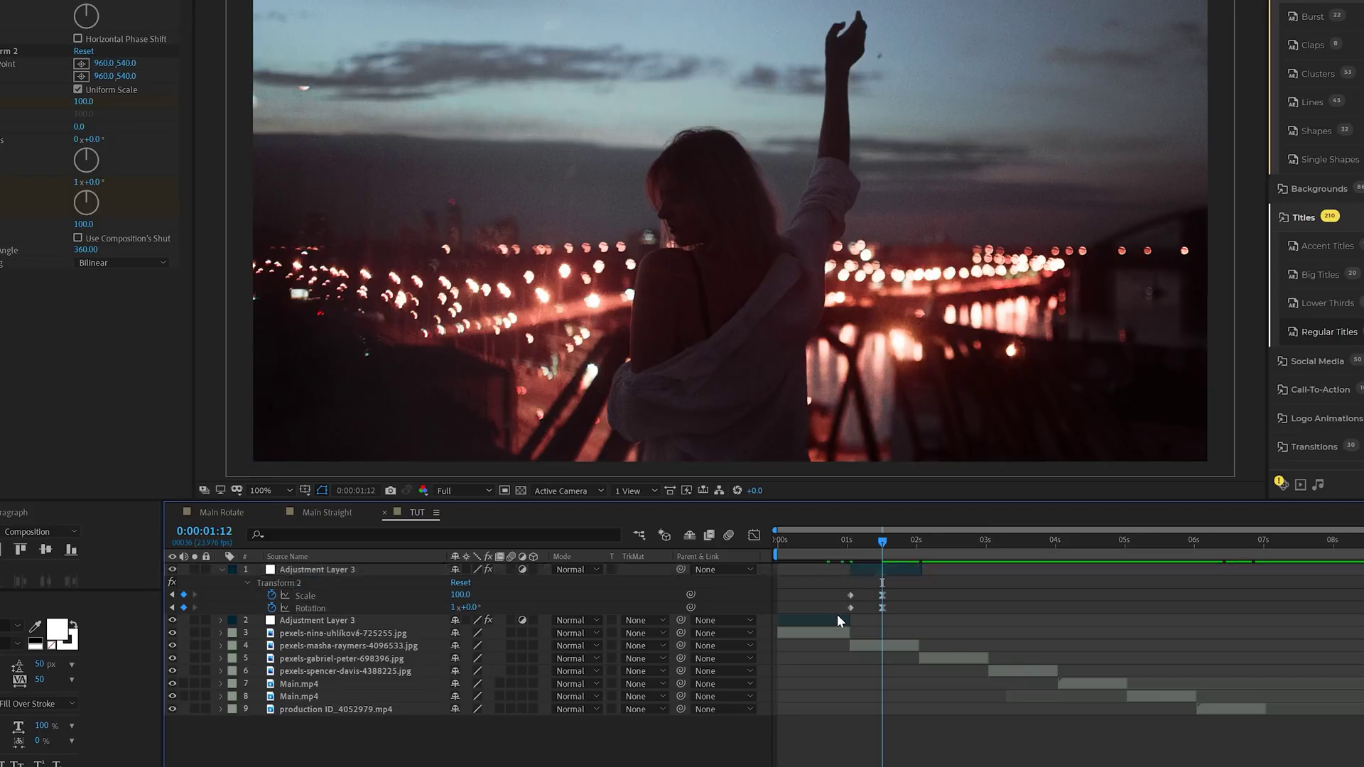
drag(837, 614, 846, 595)
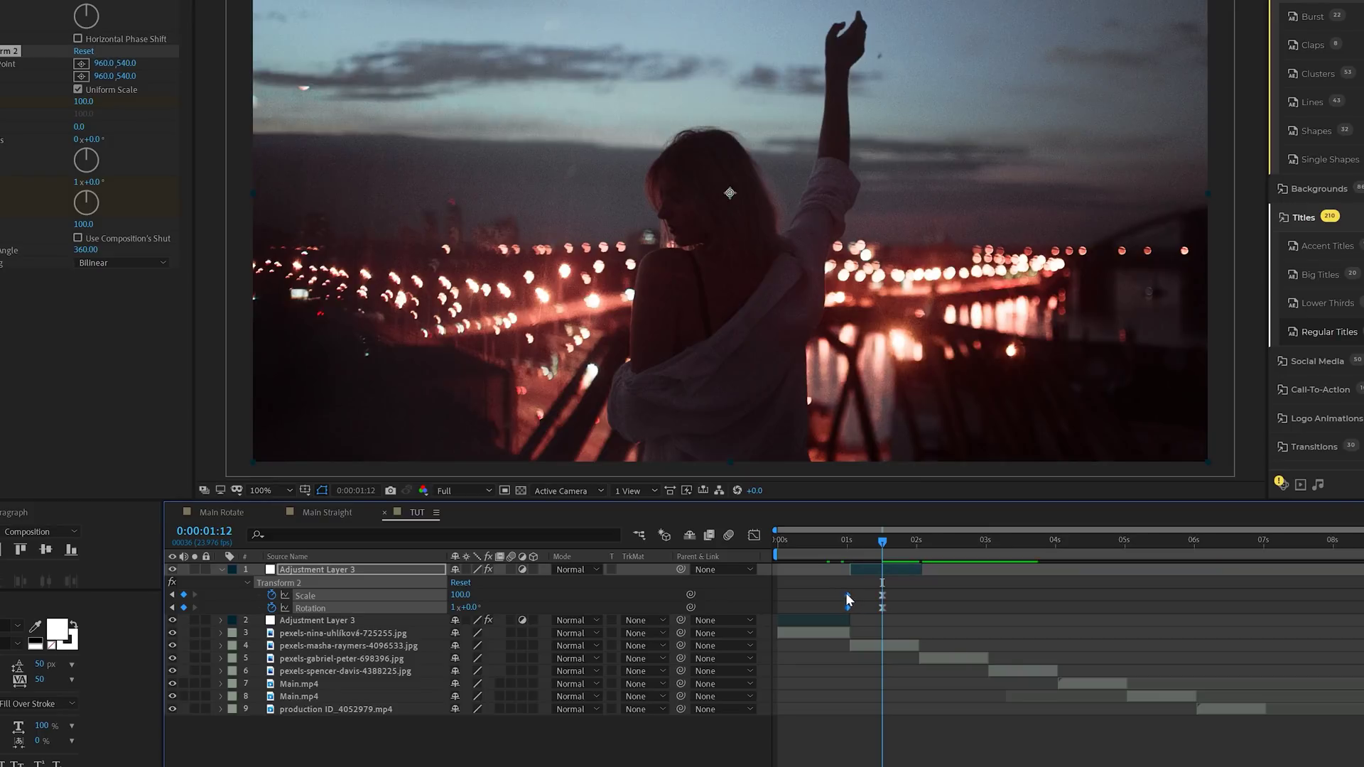
click(858, 538)
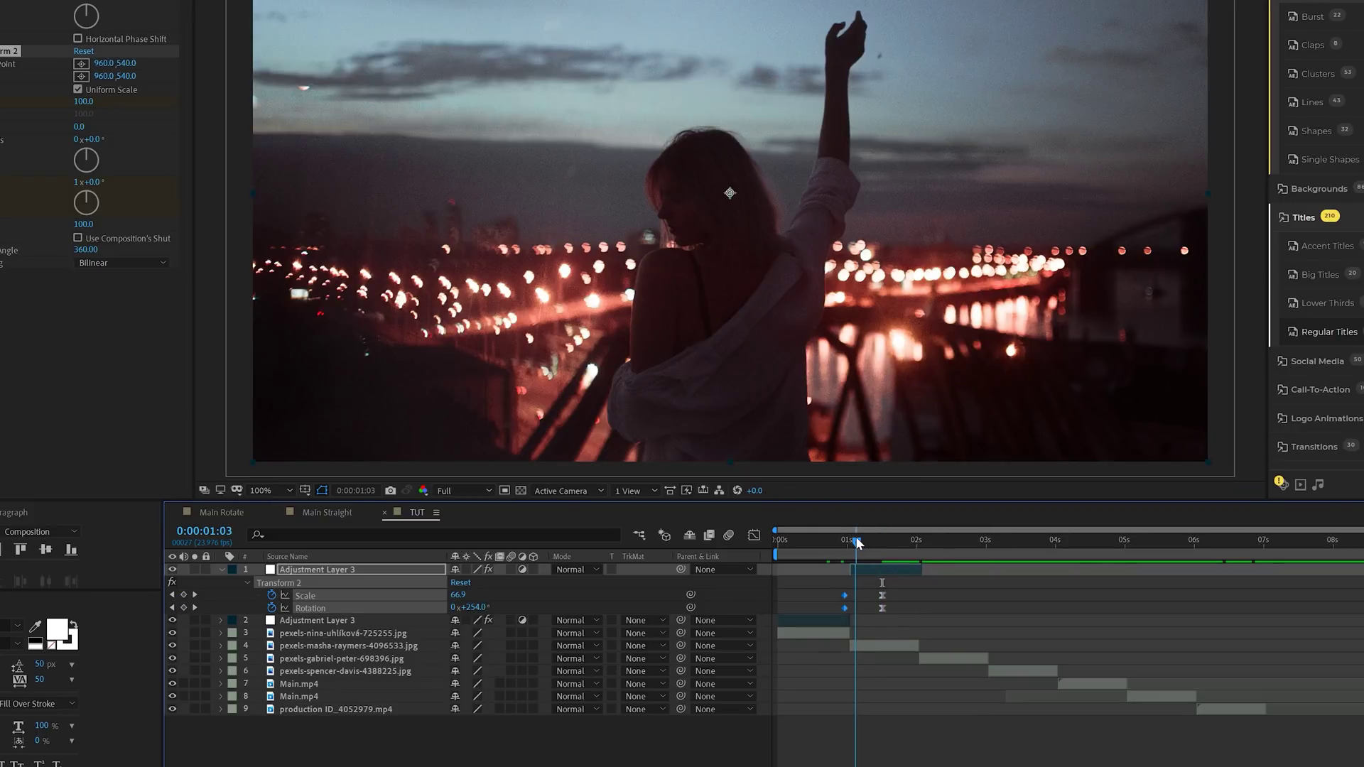
key(space)
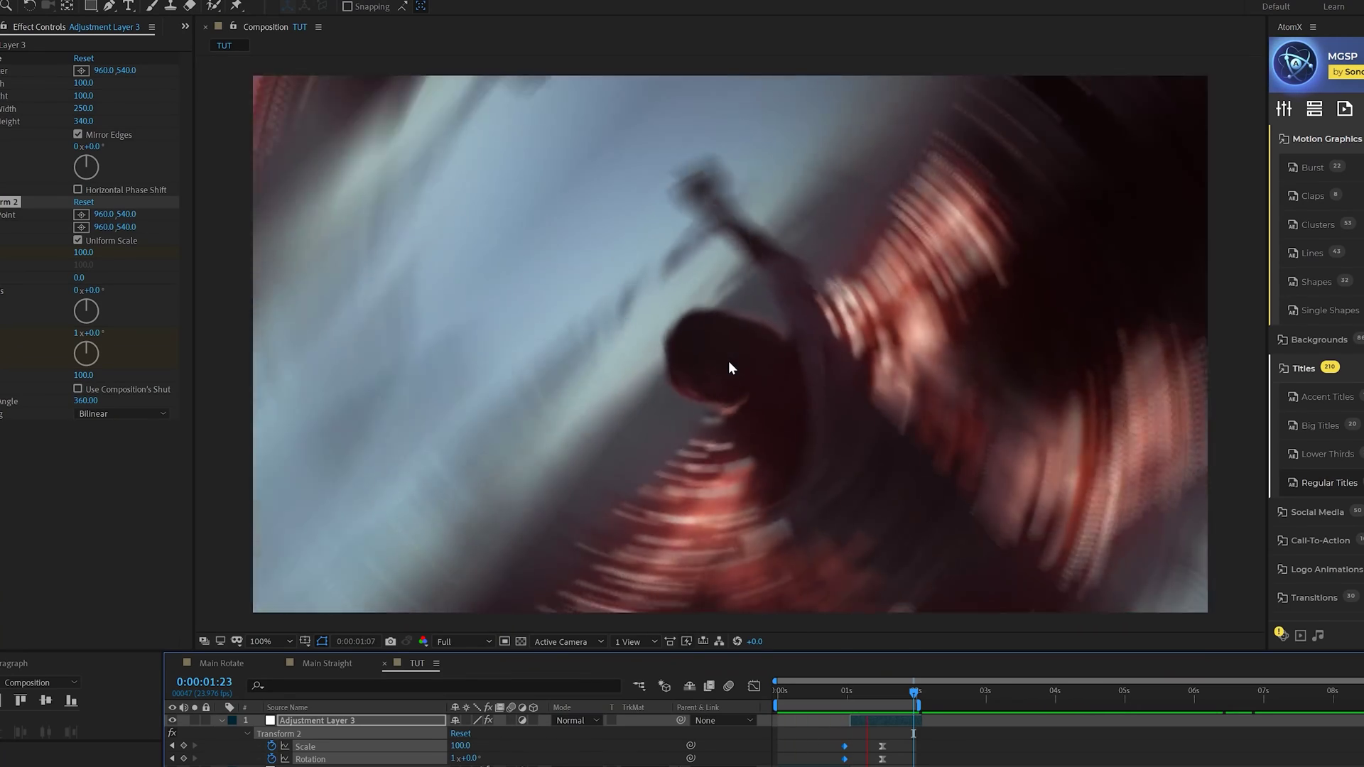
key(space)
click(848, 693)
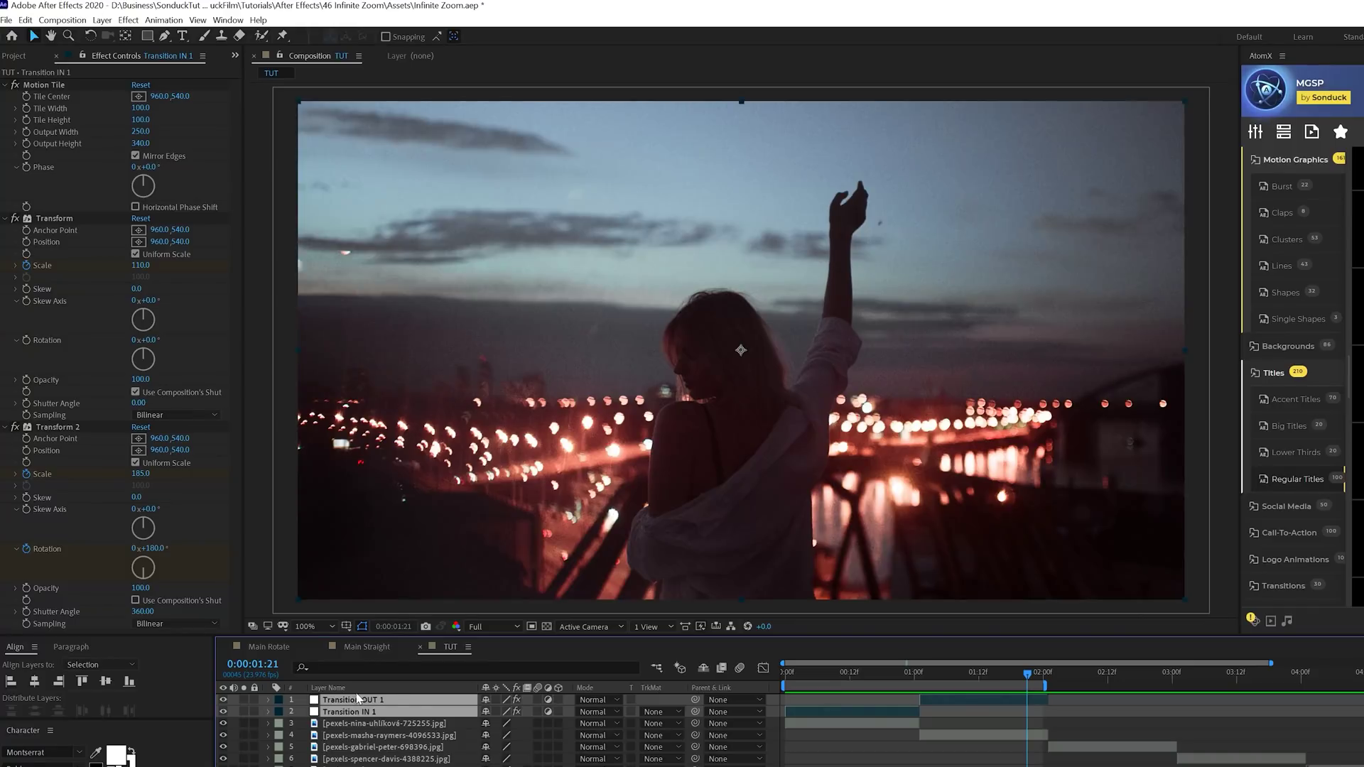
- Move both transition layers' Transform 2 keyframes from 00:12f toward one second and review at 1:09
key(u)
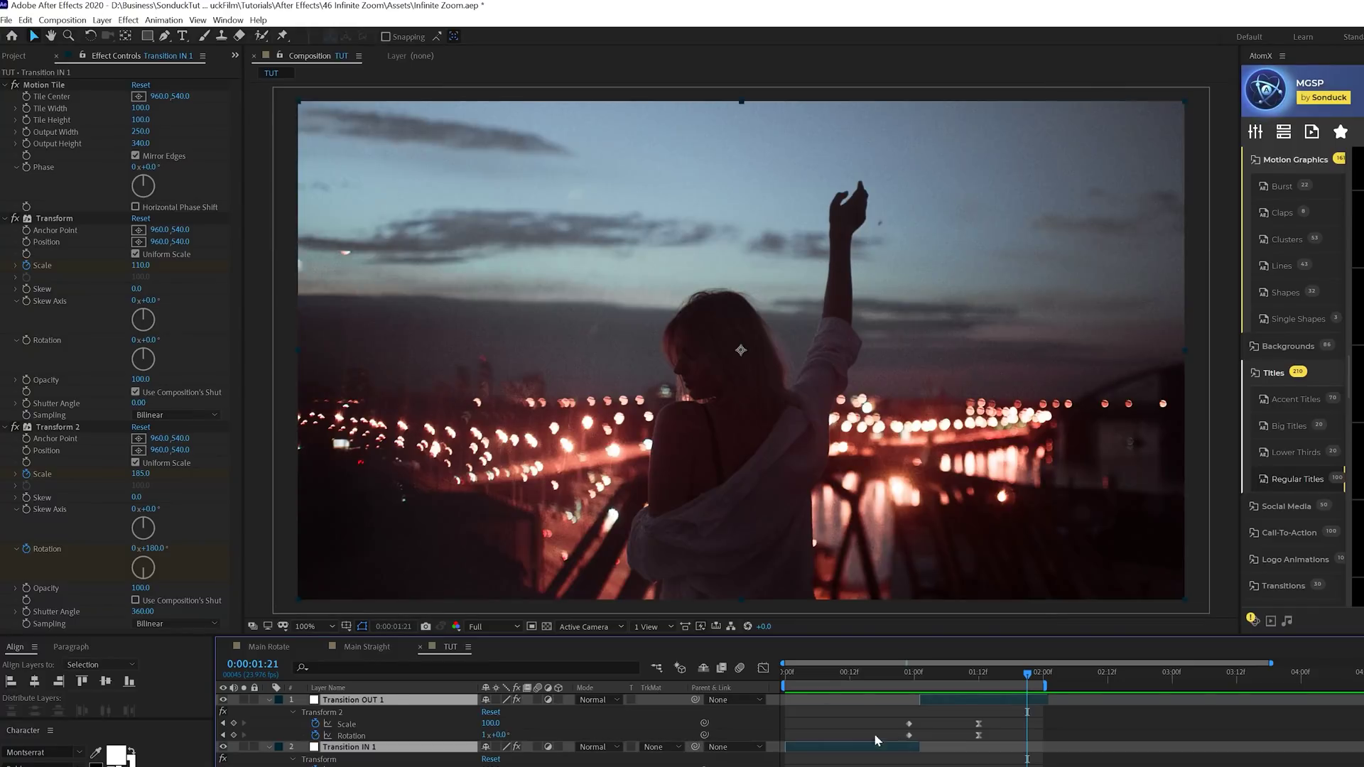
key(ctrl+shift+a)
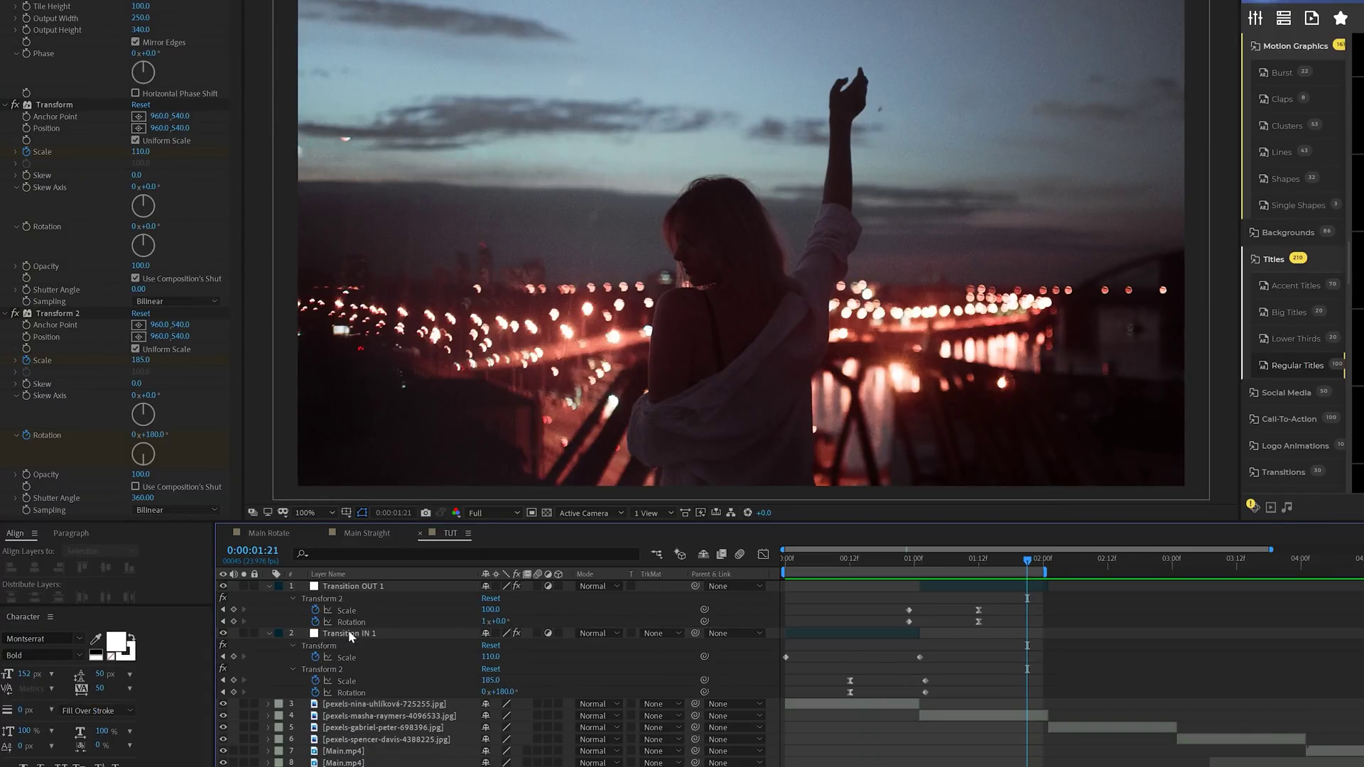
drag(950, 679, 915, 694)
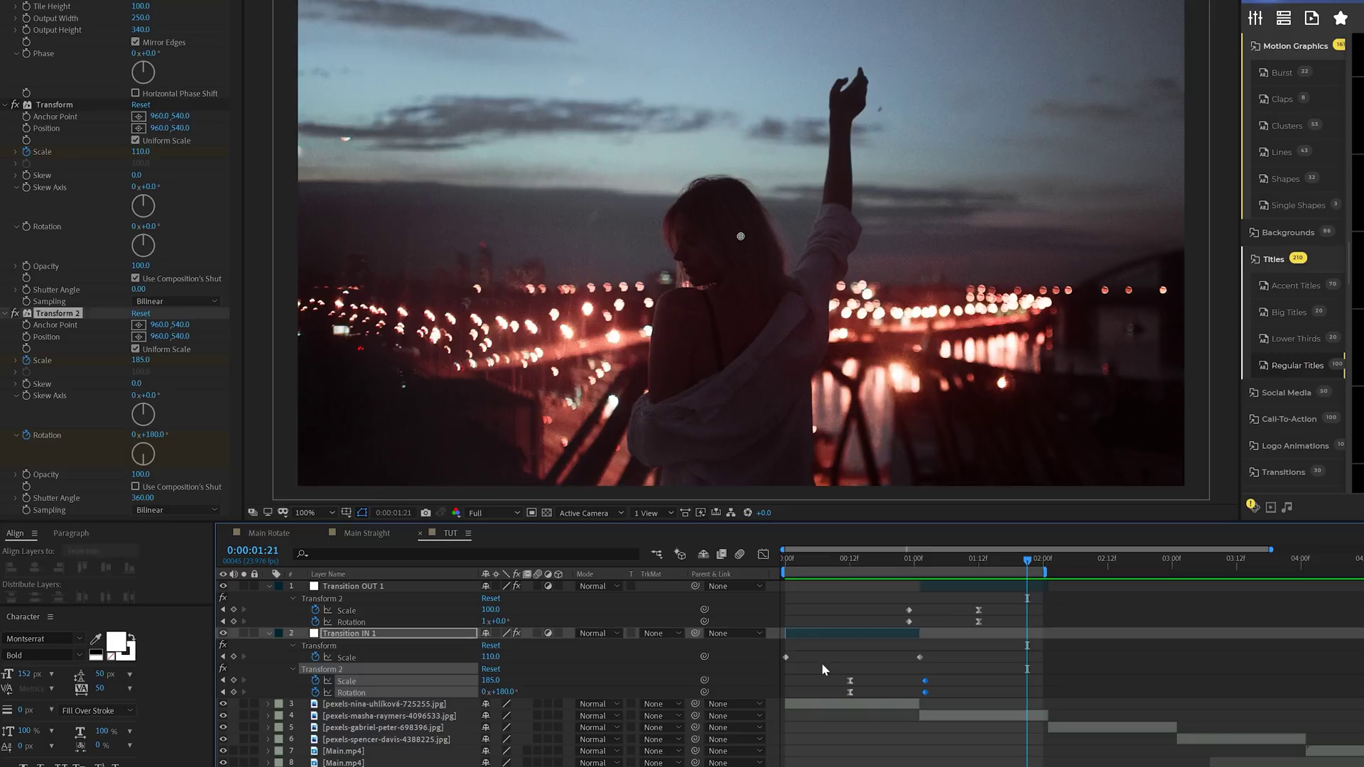
drag(836, 674, 861, 704)
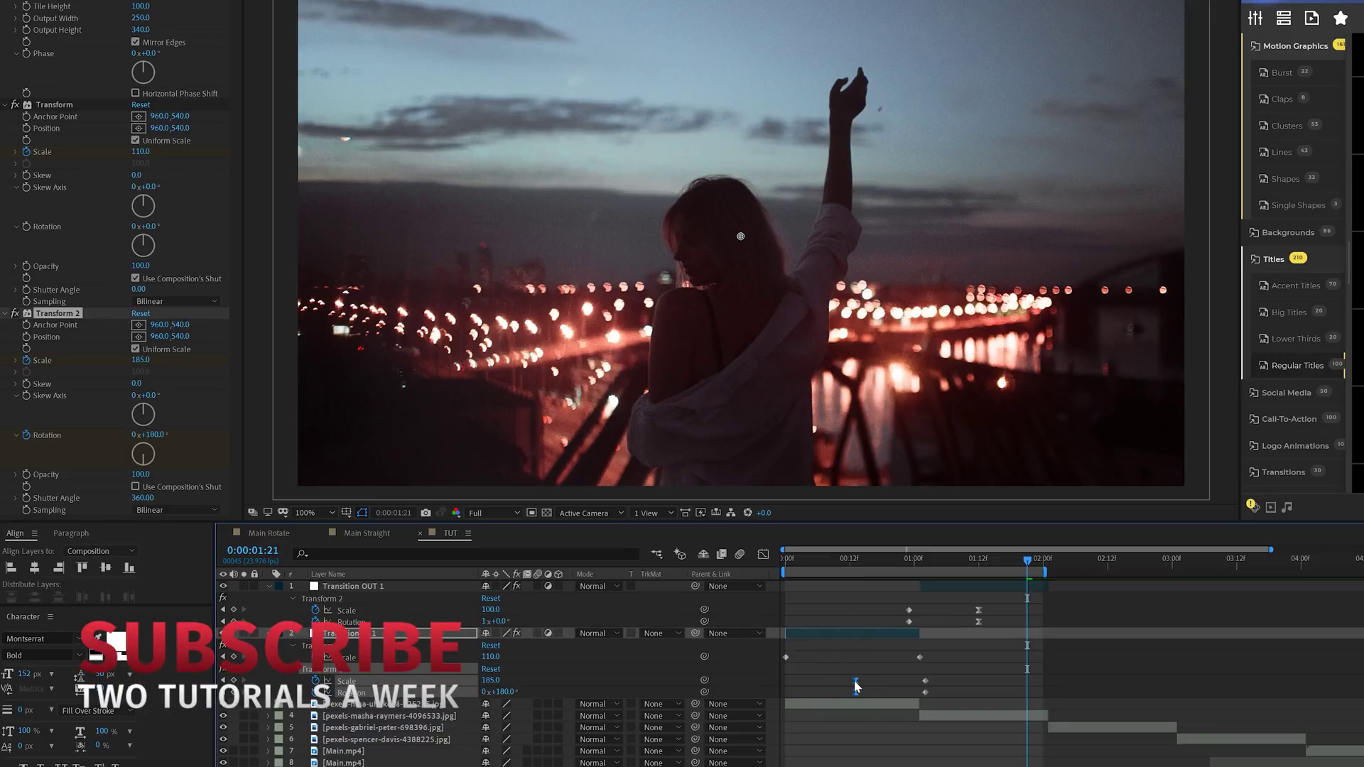
drag(854, 680, 877, 682)
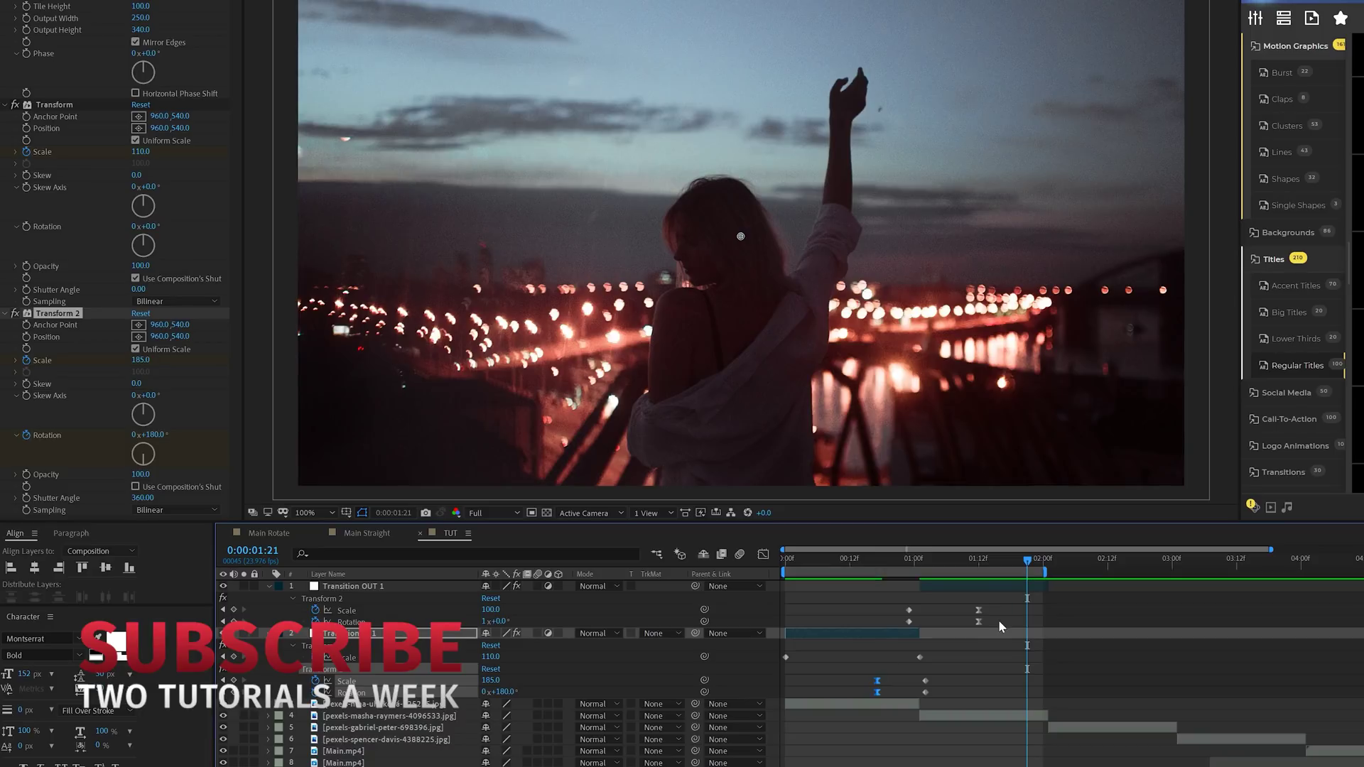
drag(998, 602, 956, 645)
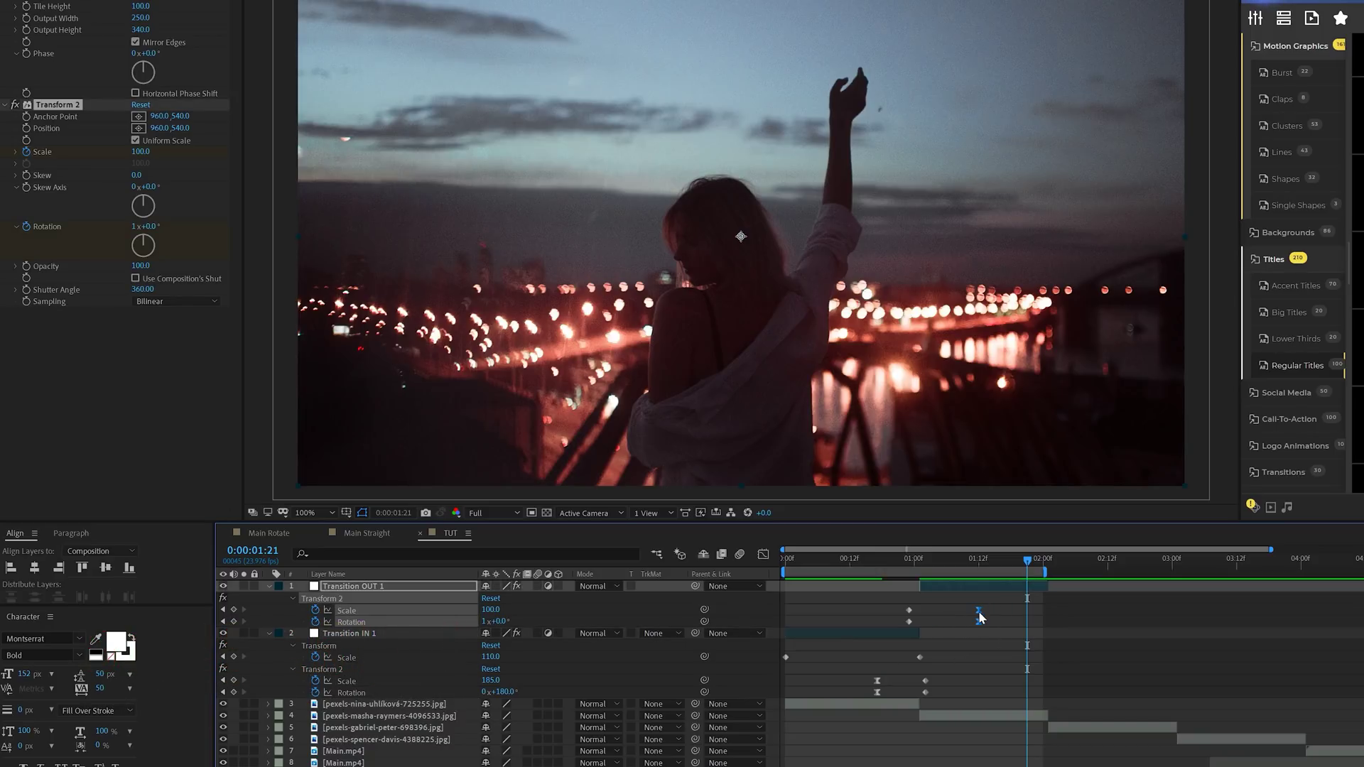
click(991, 671)
drag(876, 559, 980, 575)
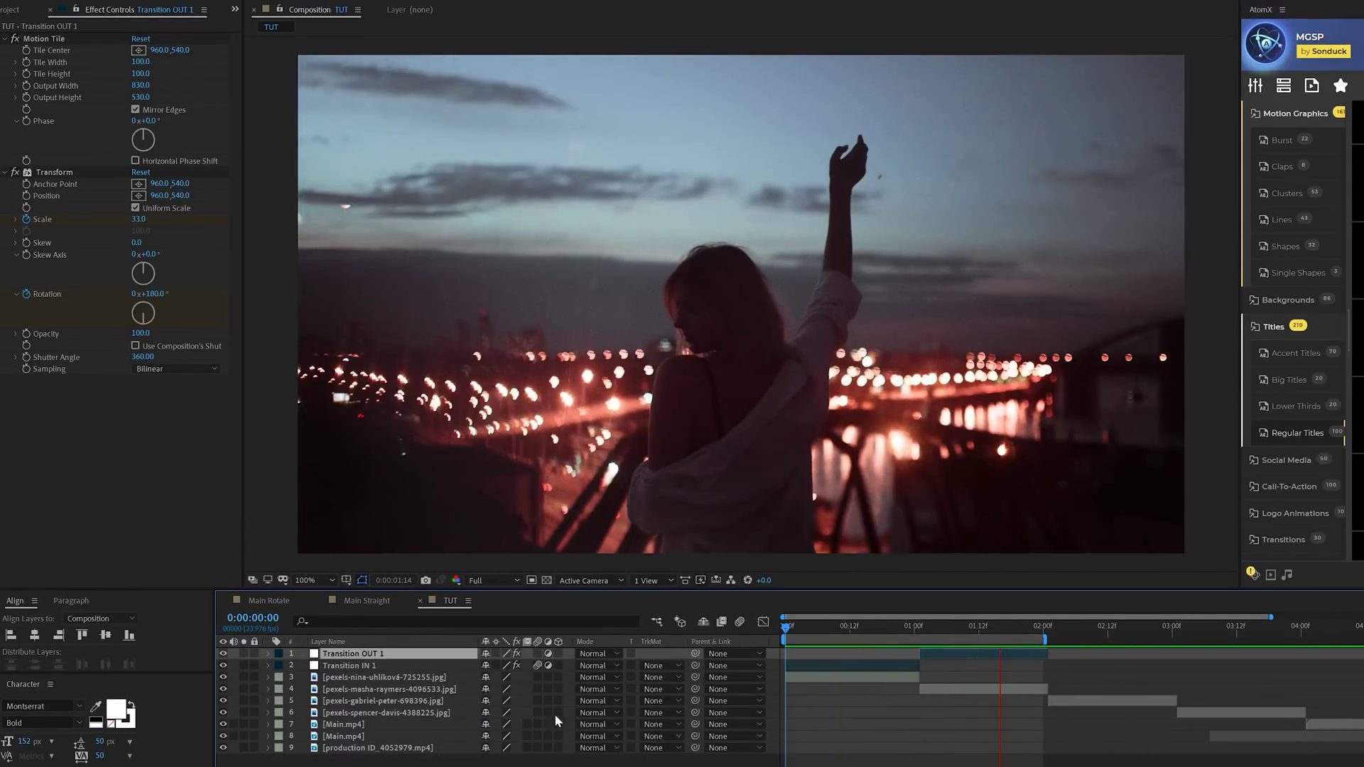
- Duplicate Transition OUT 1 and IN 1 and shift the new pair later in time
click(353, 654)
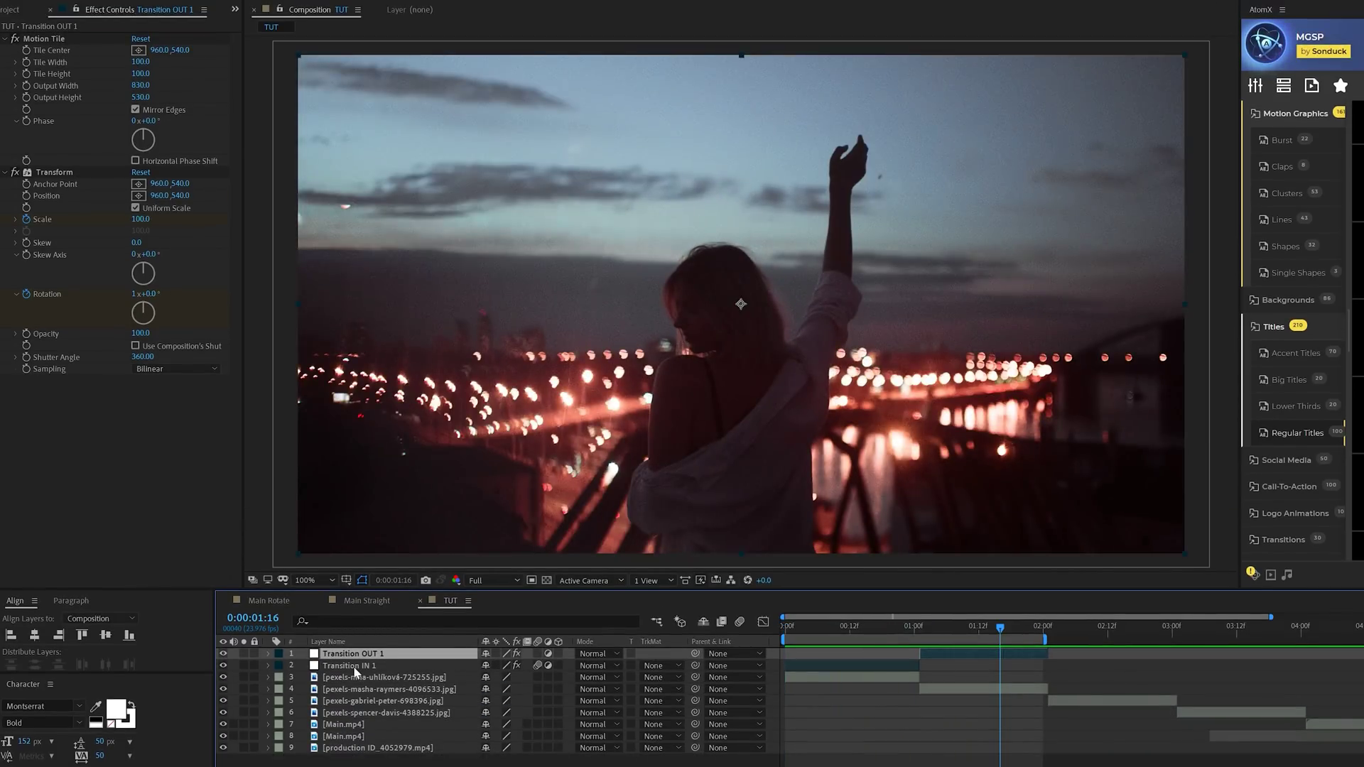
shift+click(356, 668)
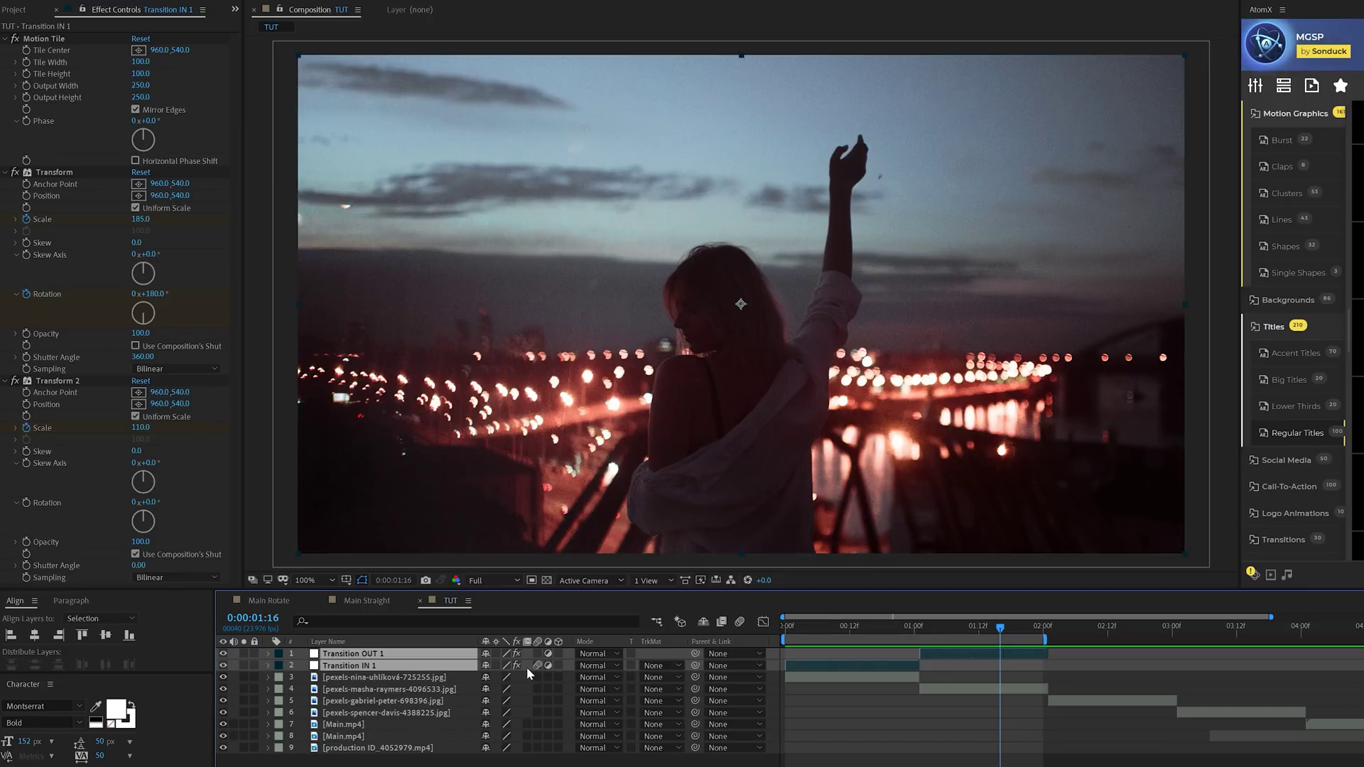
key(ctrl+d)
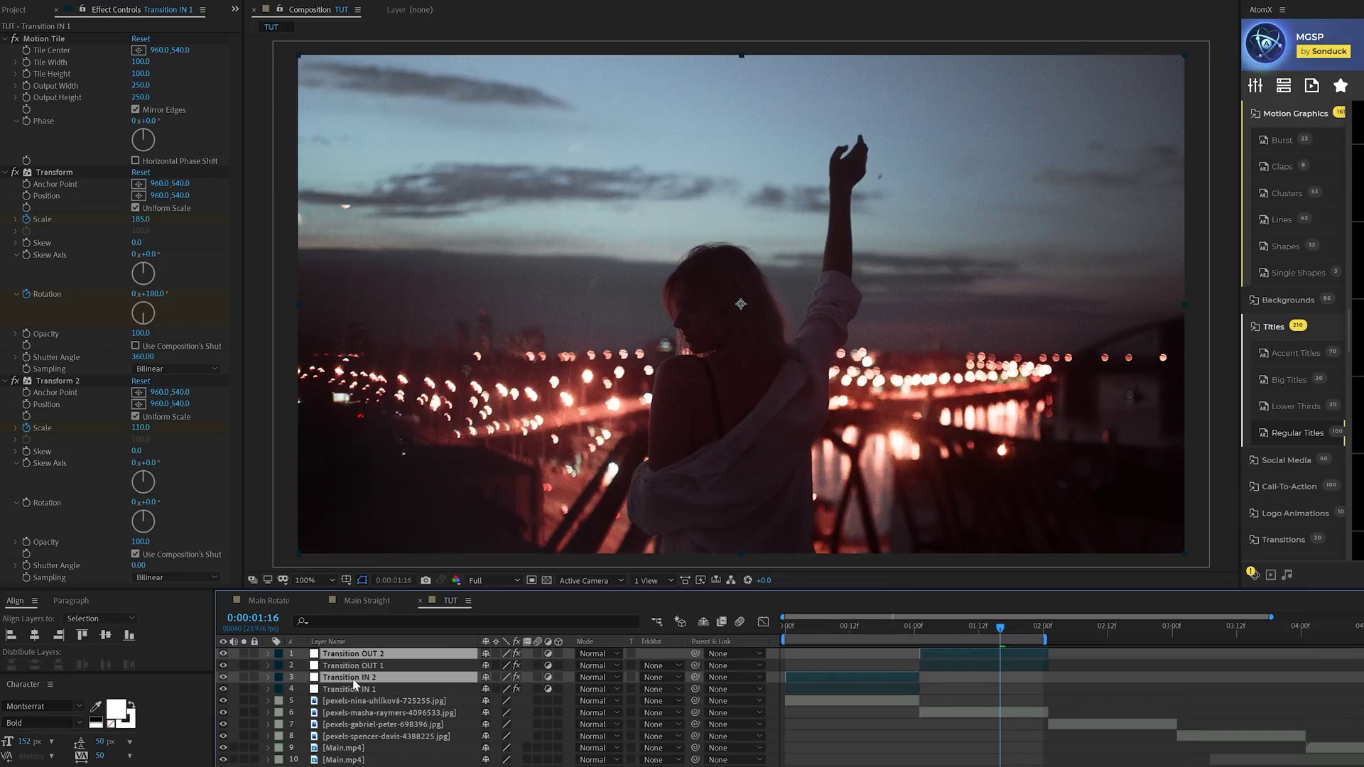
drag(353, 668, 353, 665)
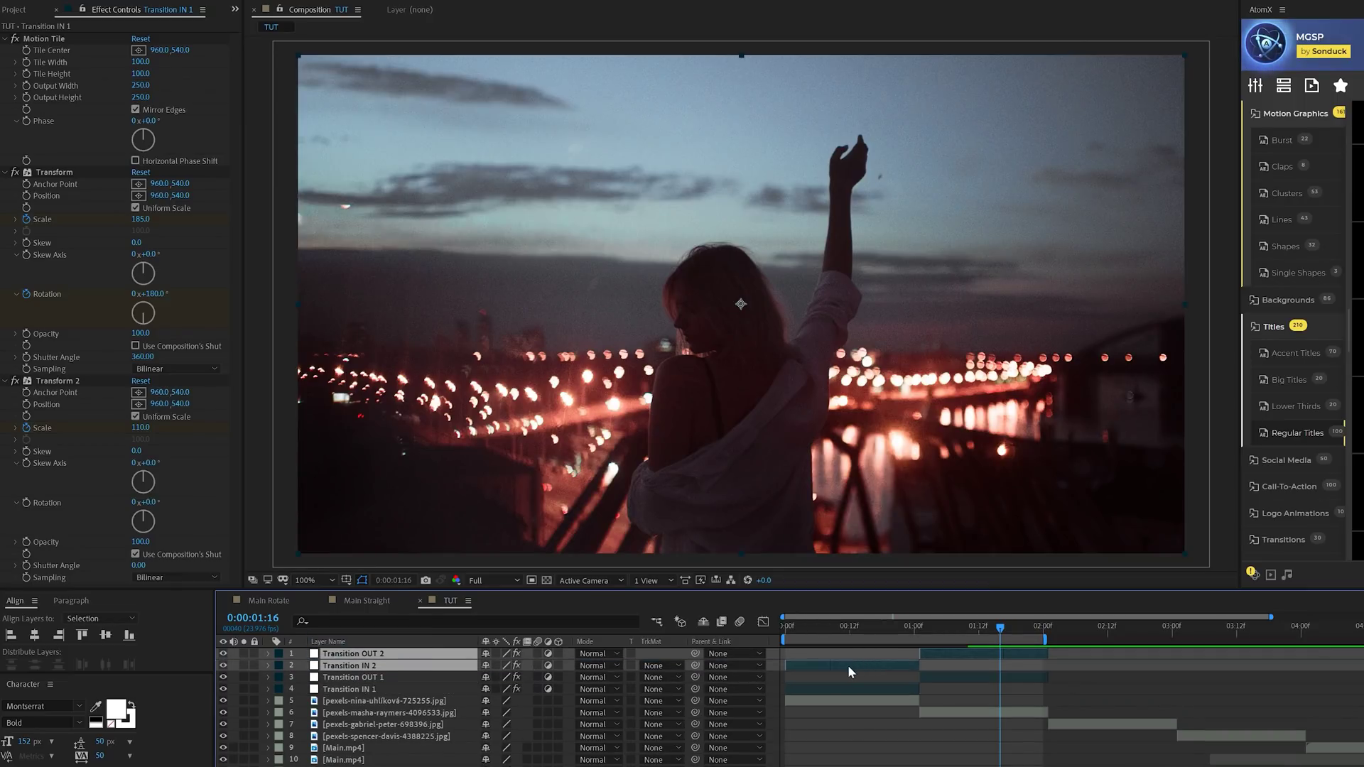
drag(847, 665, 984, 666)
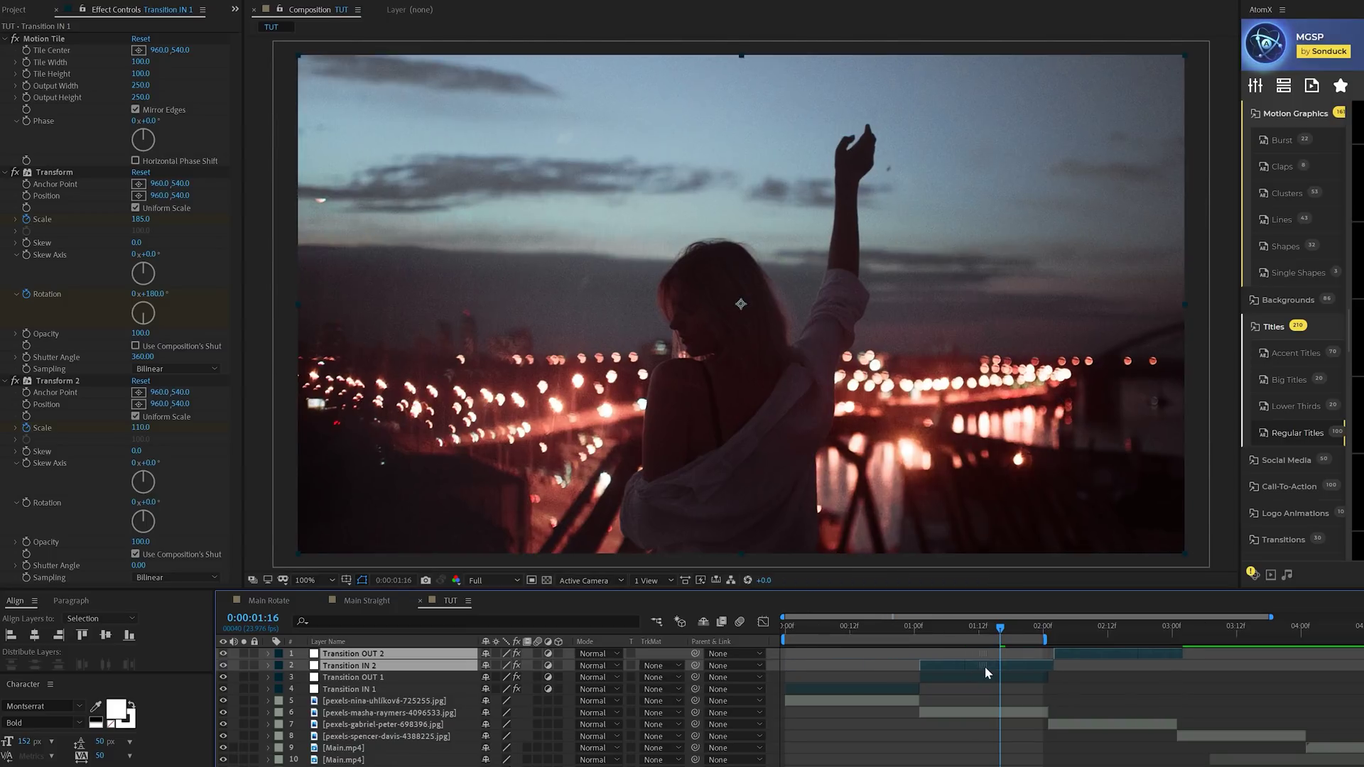
click(1058, 716)
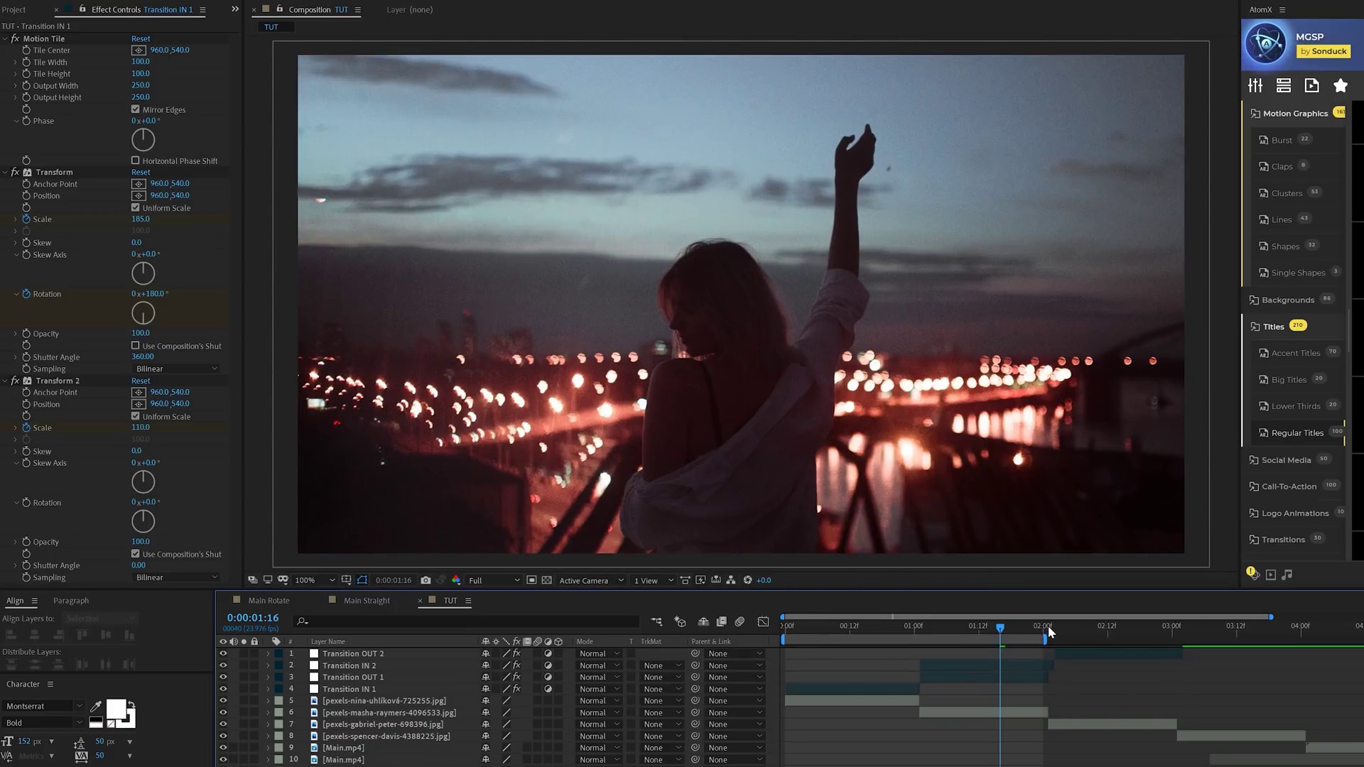
- Inspect Transition IN 2 and OUT 2 settings and preview the chained transitions
drag(1050, 632, 1044, 631)
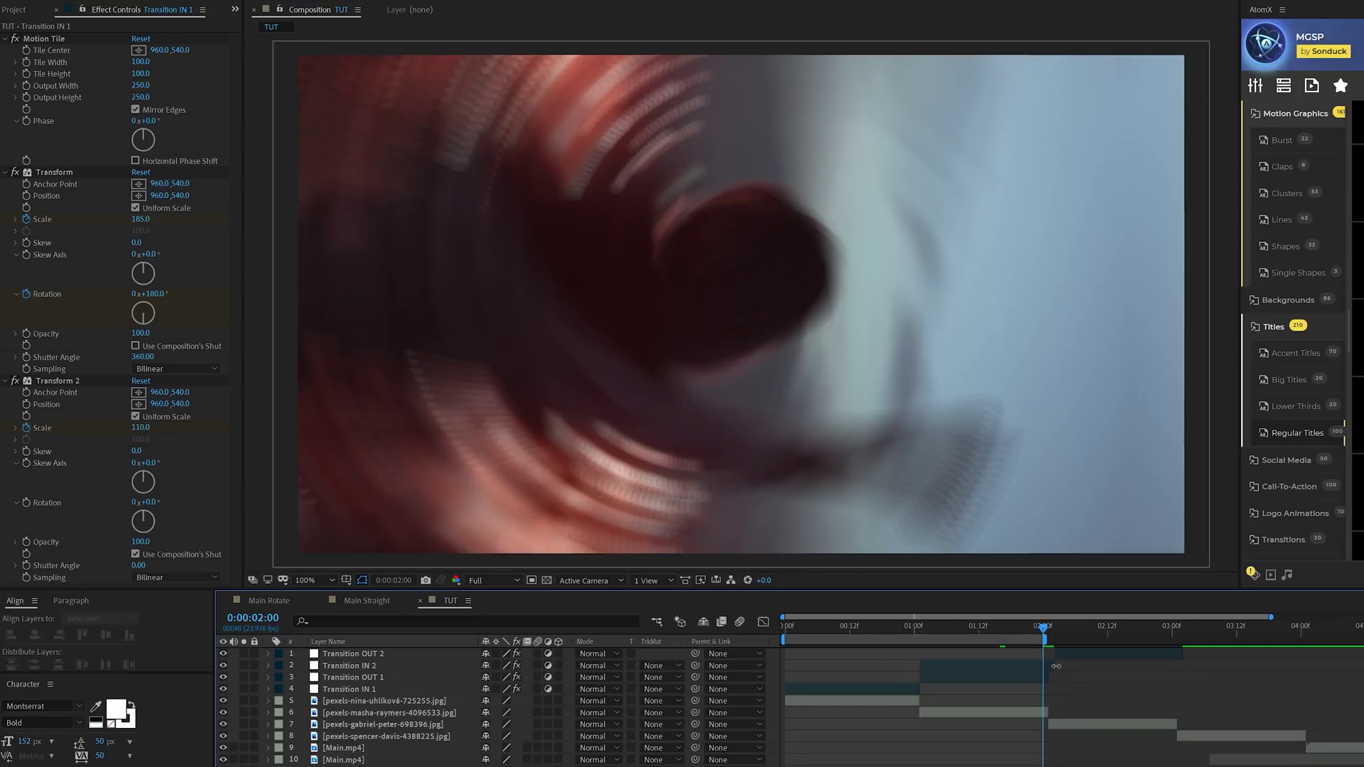
click(1051, 666)
click(1064, 654)
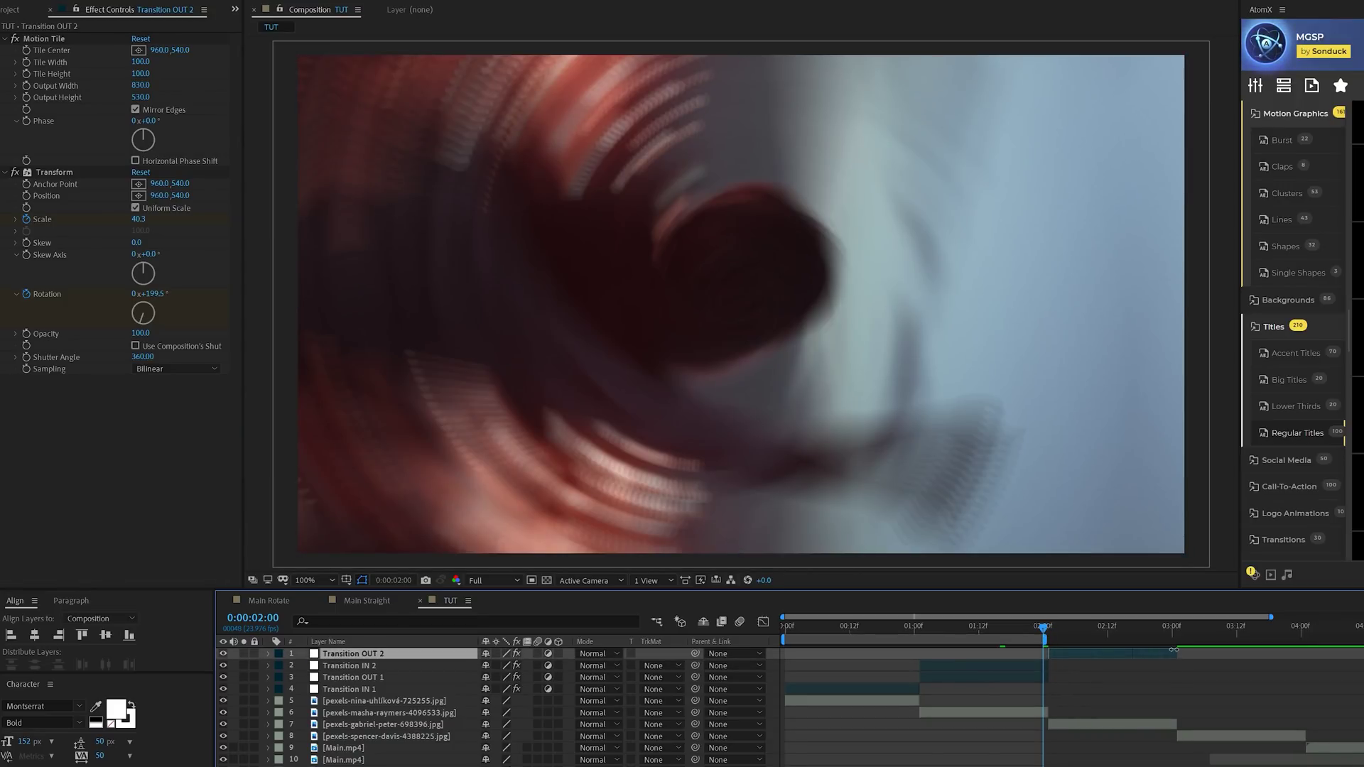
key(space)
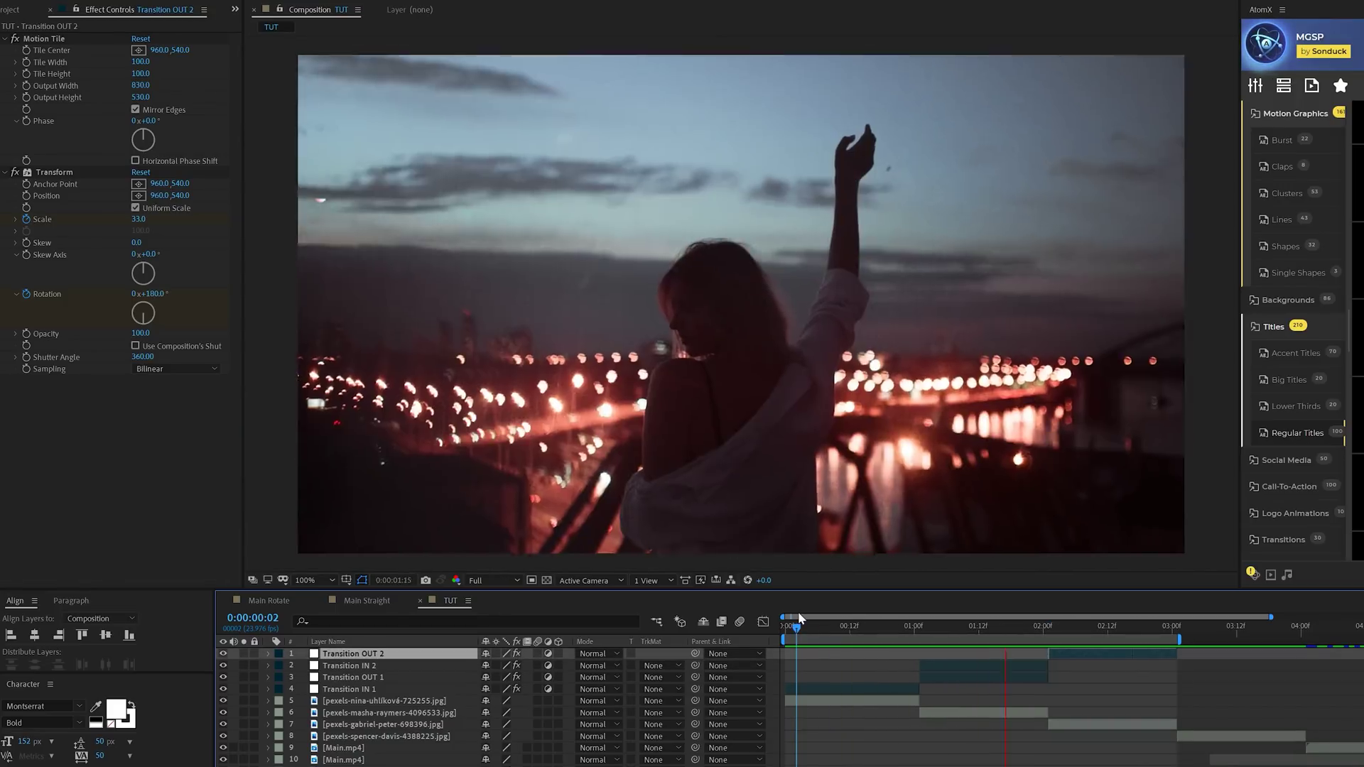
click(796, 626)
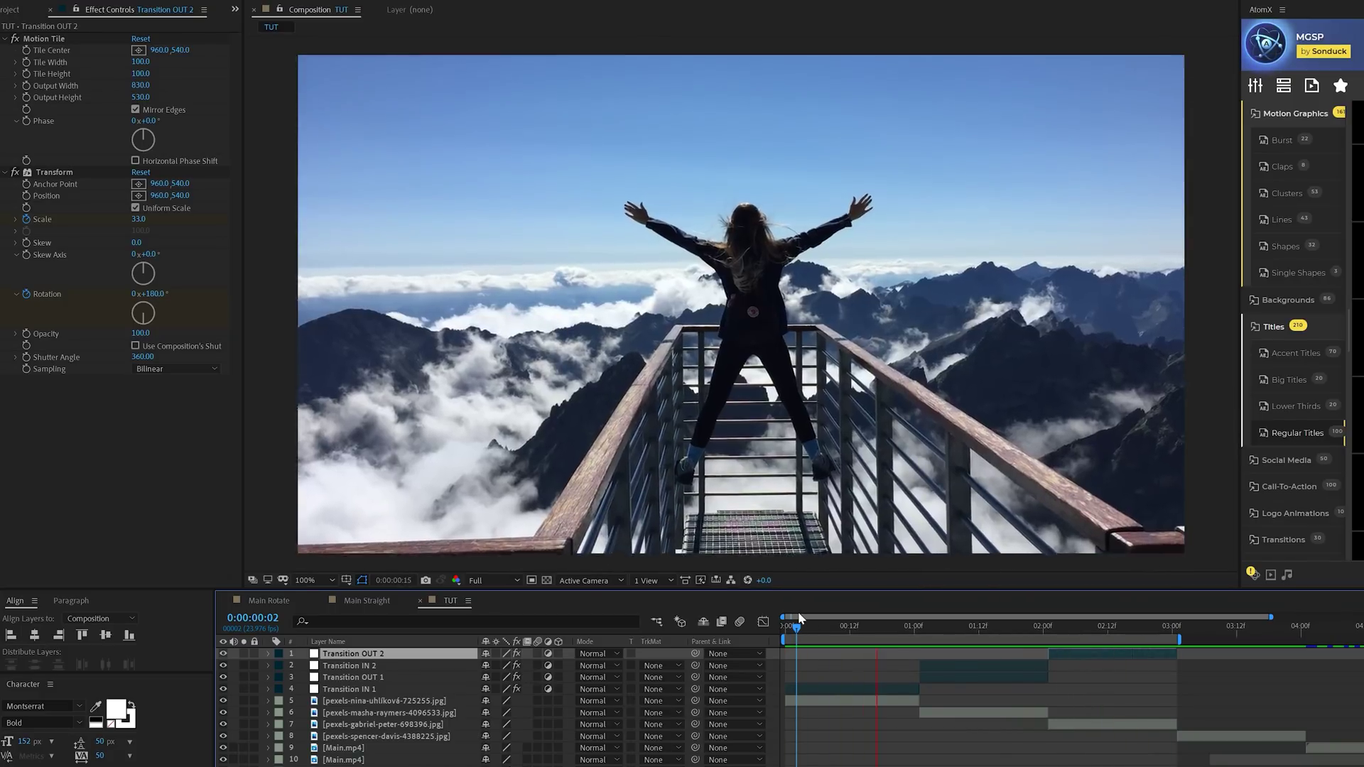
key(space)
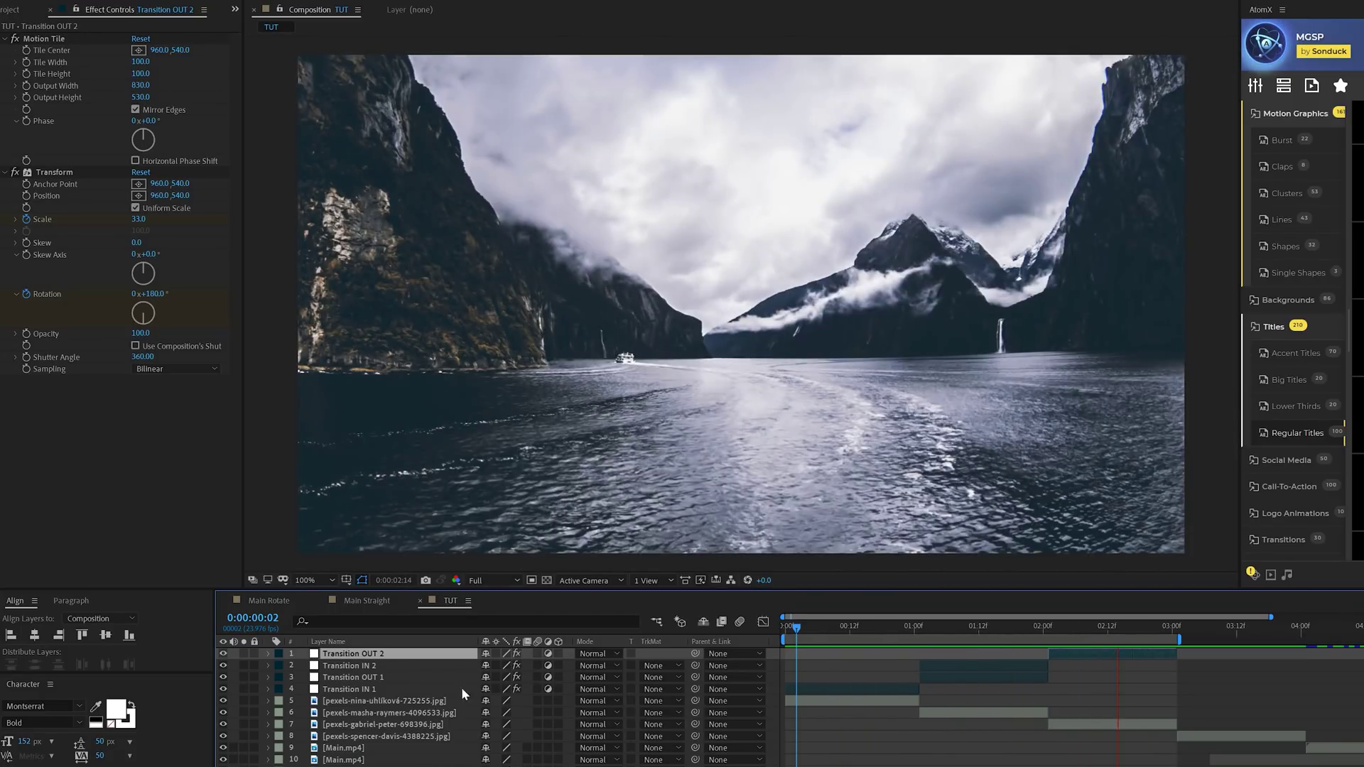
- Select transition layers 1 through 4 for copying across the remaining clips
click(347, 670)
shift+click(337, 691)
shift+click(338, 657)
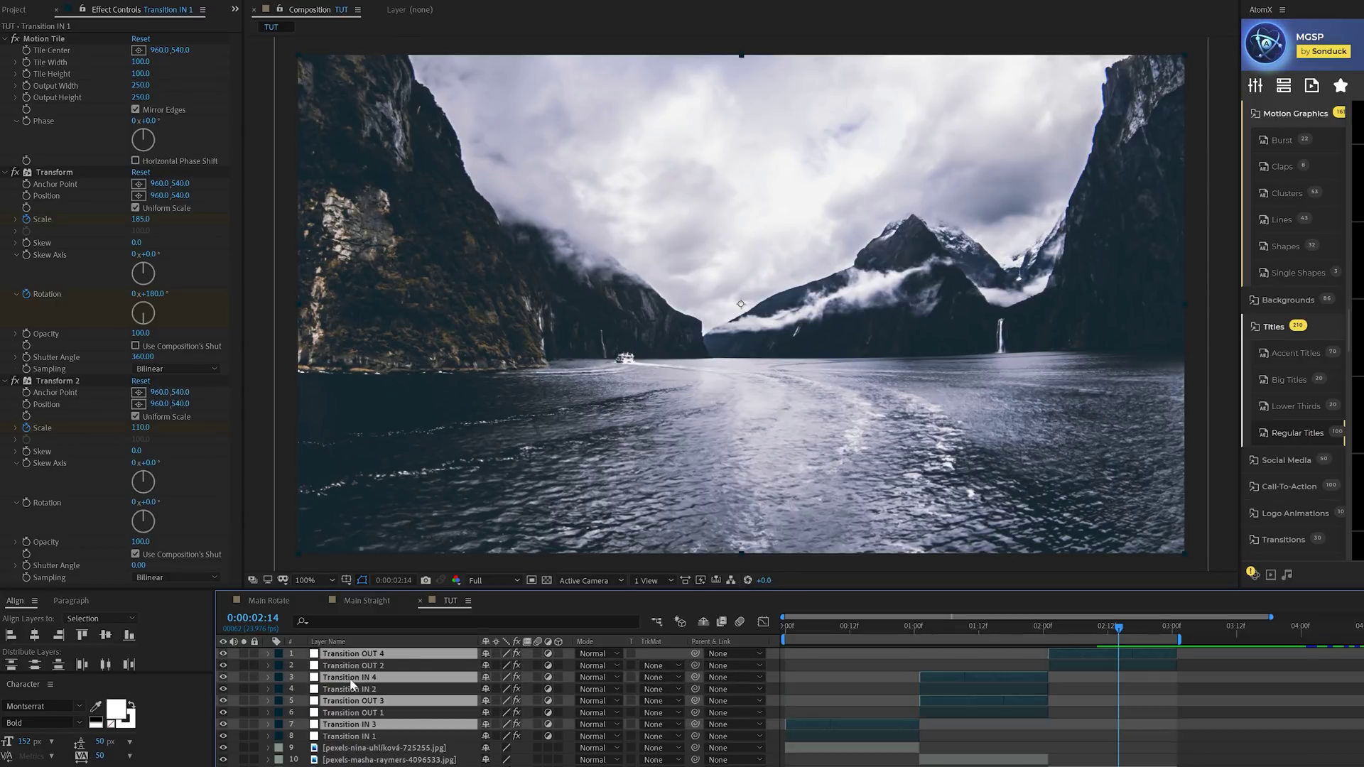
key(space)
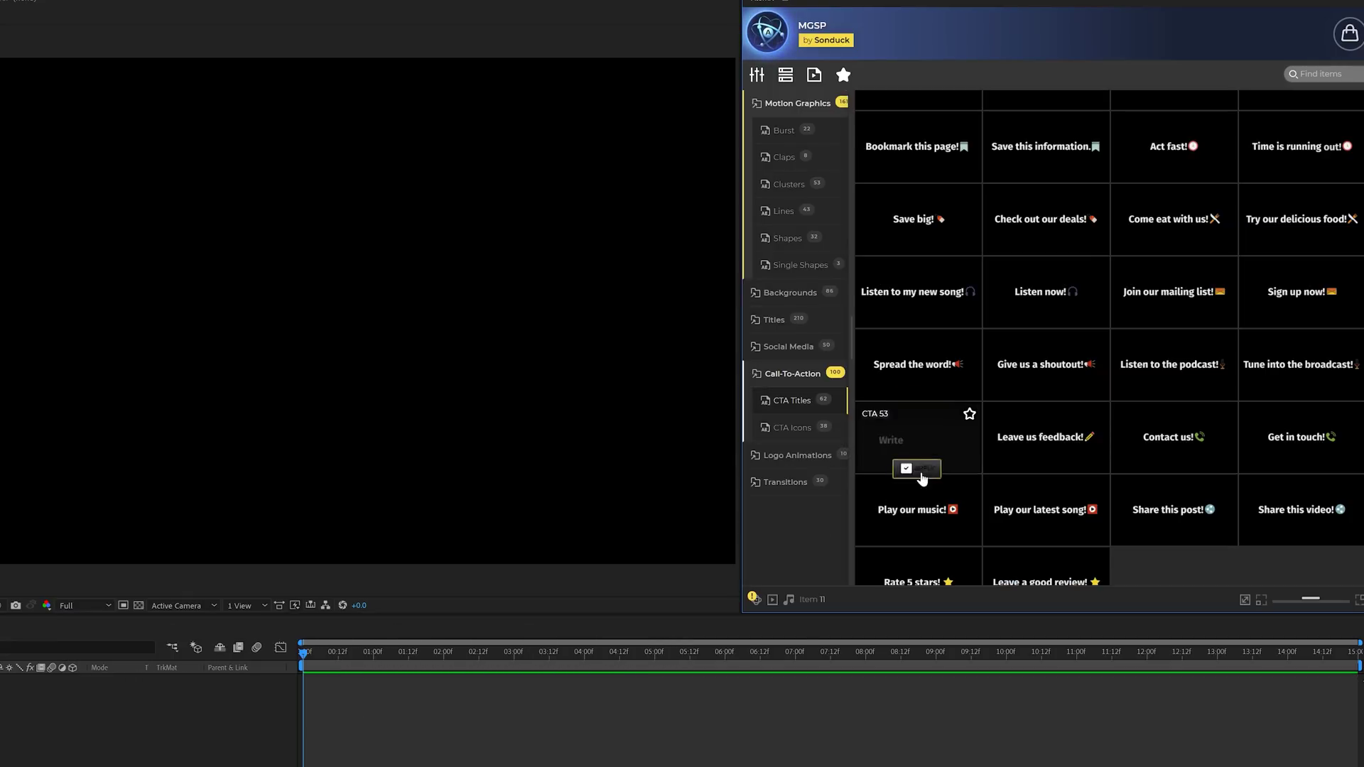
- Apply the Title 77 template from AtomX's Titles category to Demo 2
click(810, 485)
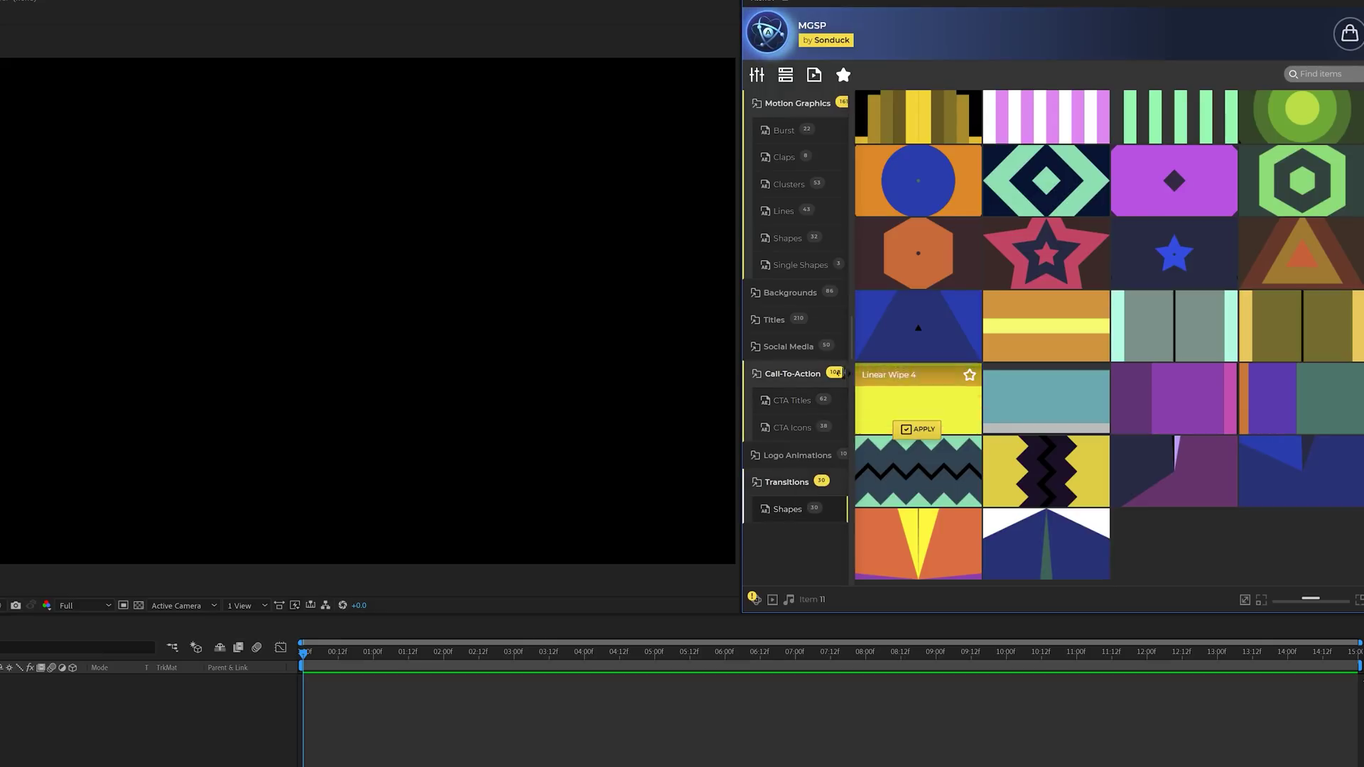
click(774, 321)
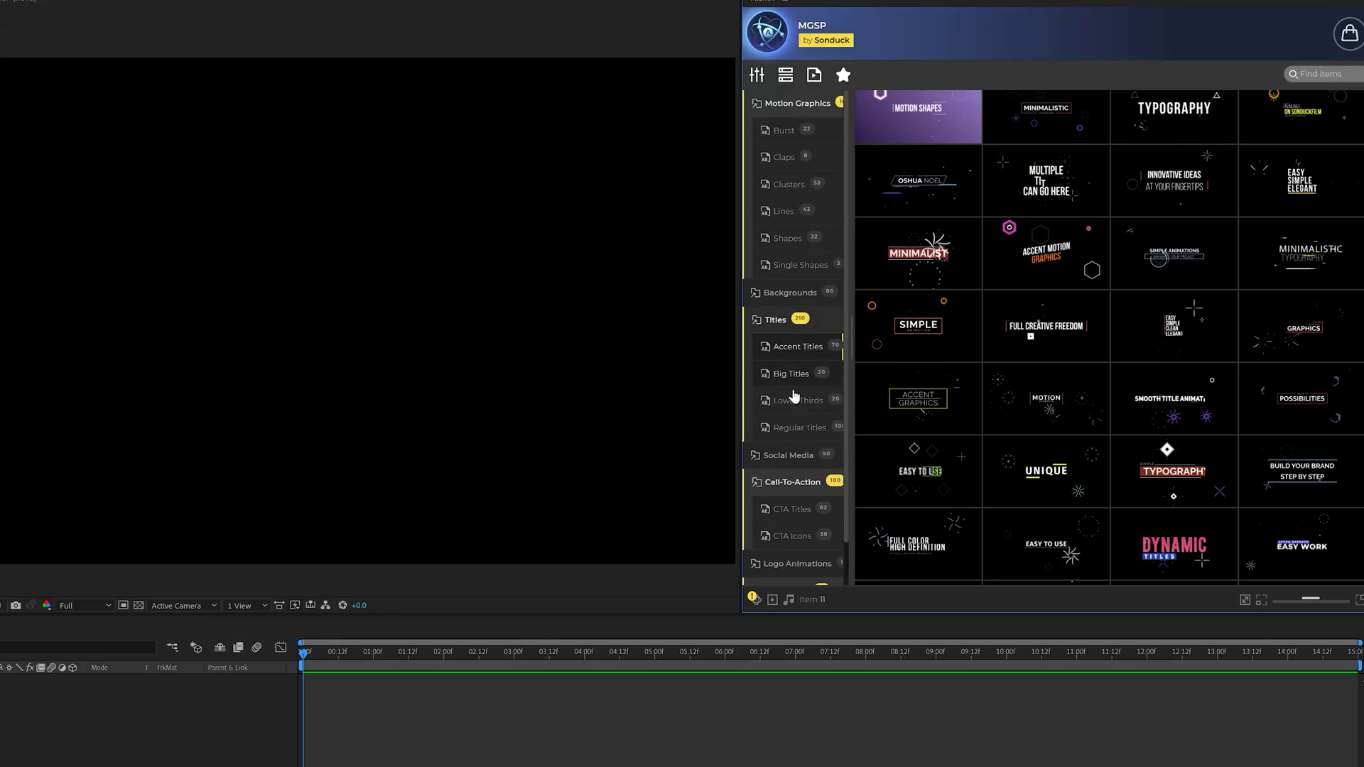
scroll(942, 403, down, 15)
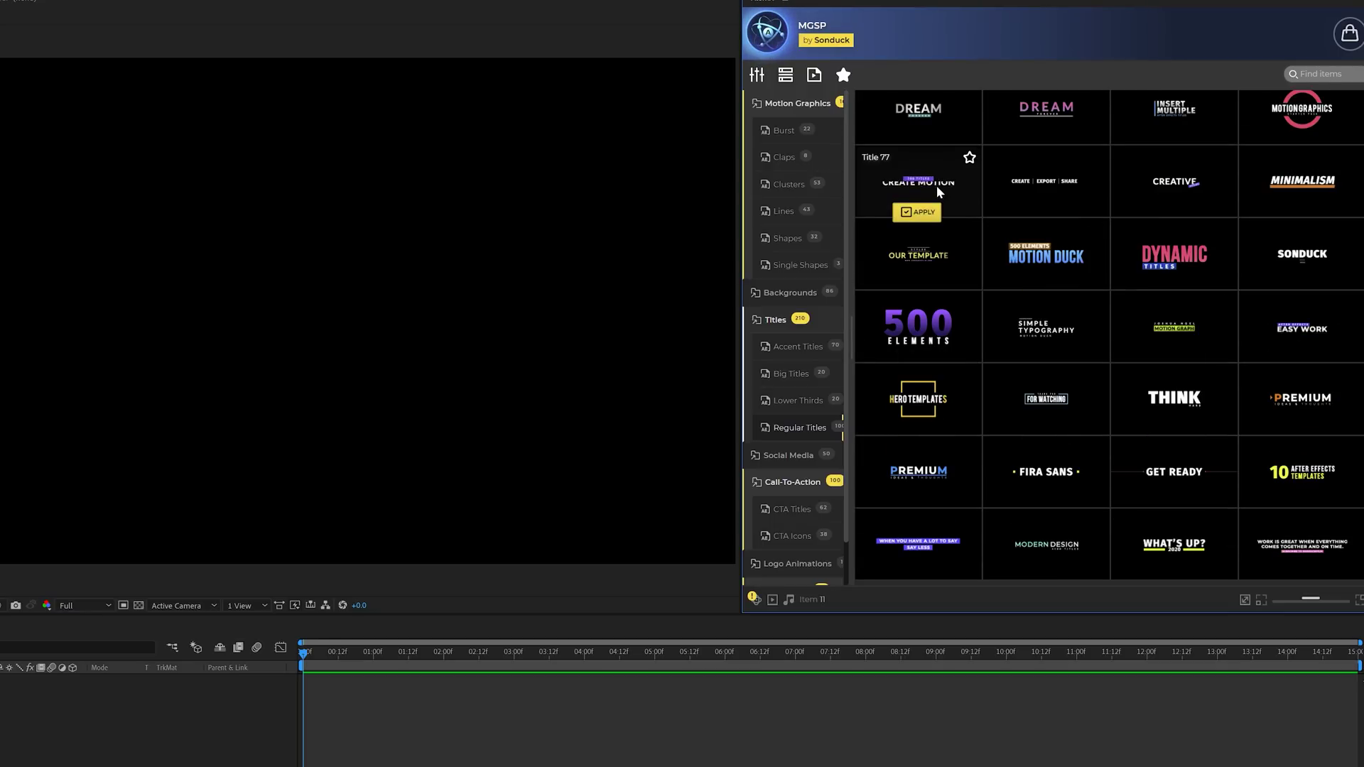
click(924, 213)
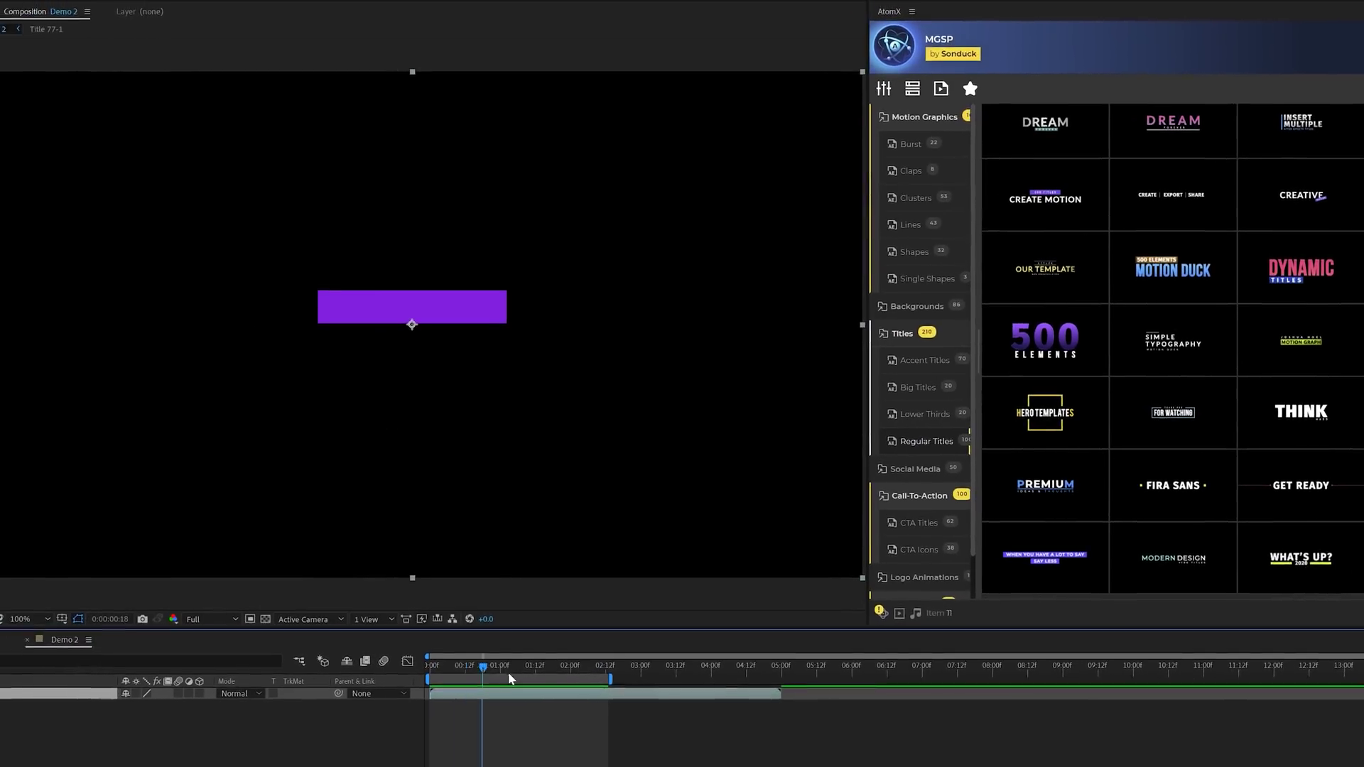
- Check the Title 77-1 precomp, then return to Demo 2 and replay the title animation
double_click(288, 721)
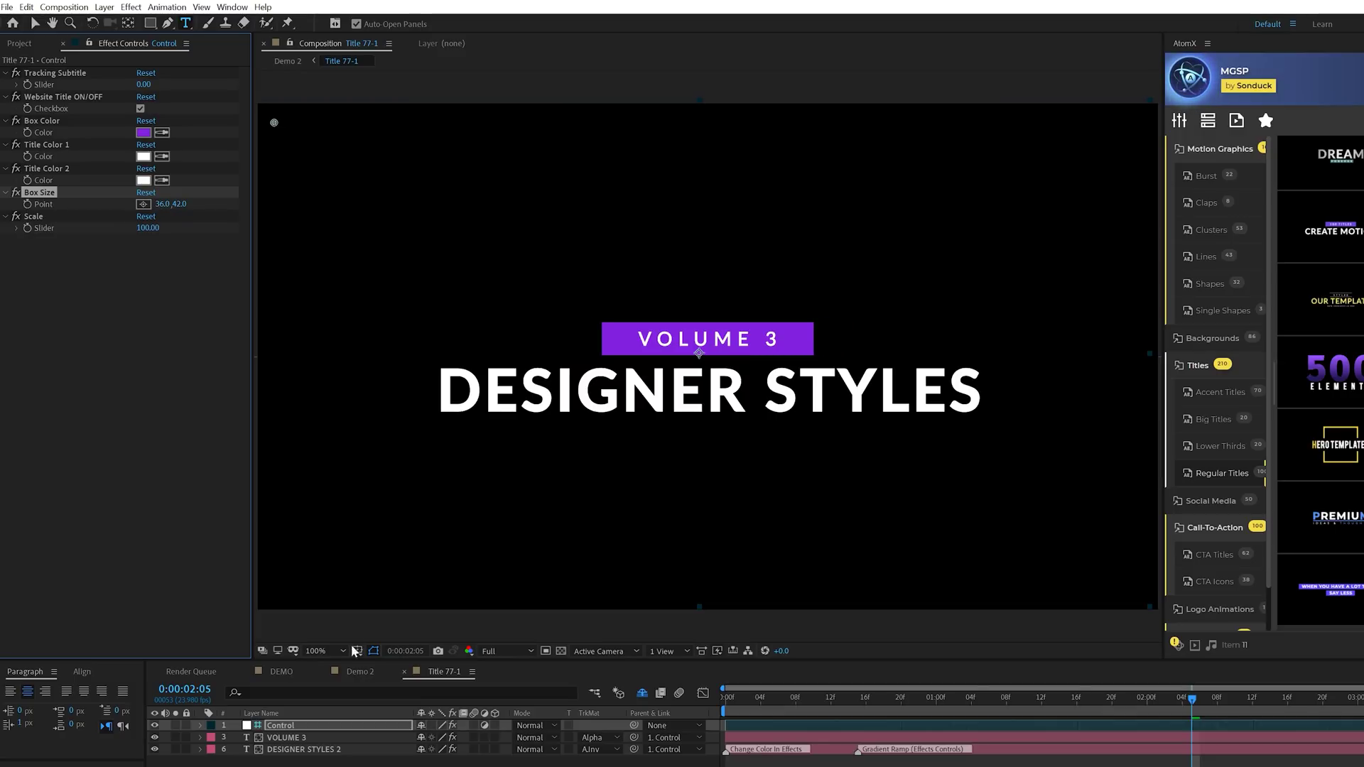
click(359, 672)
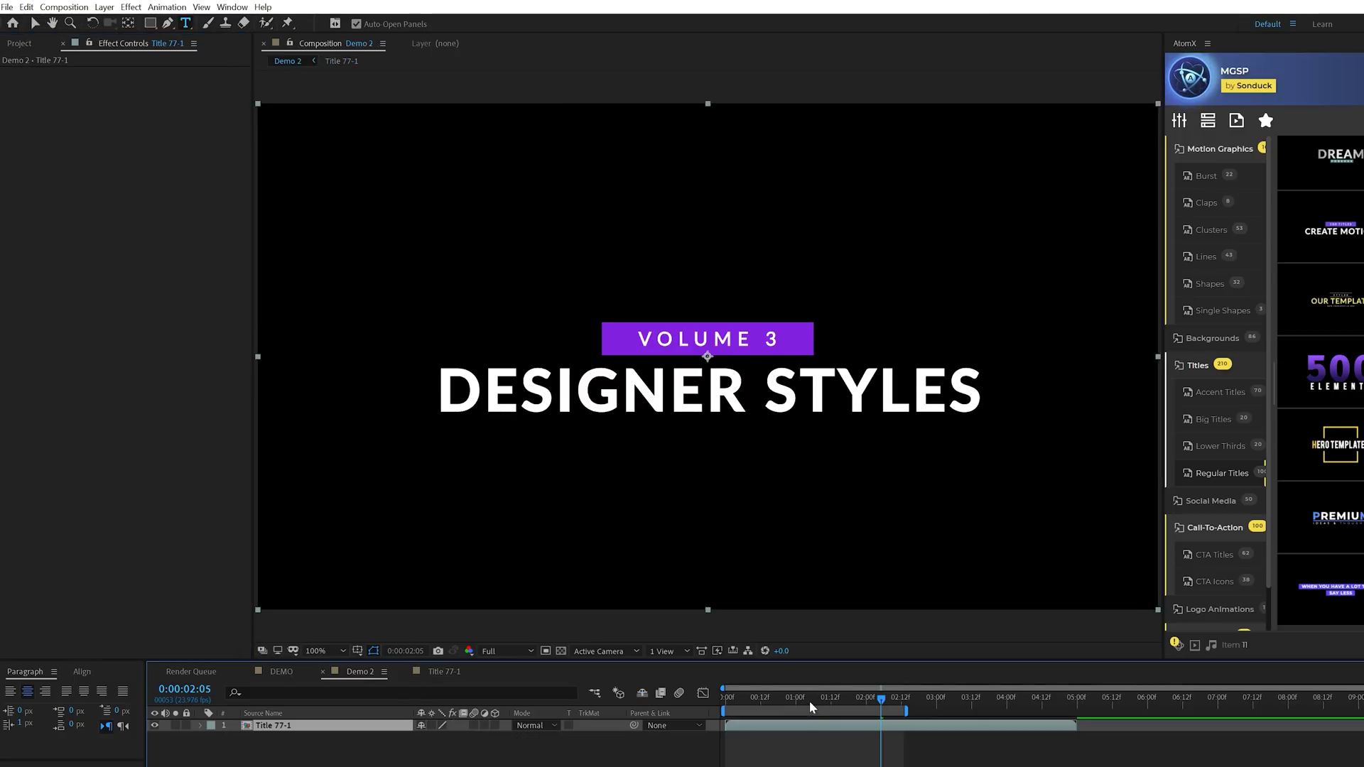
drag(812, 707, 851, 698)
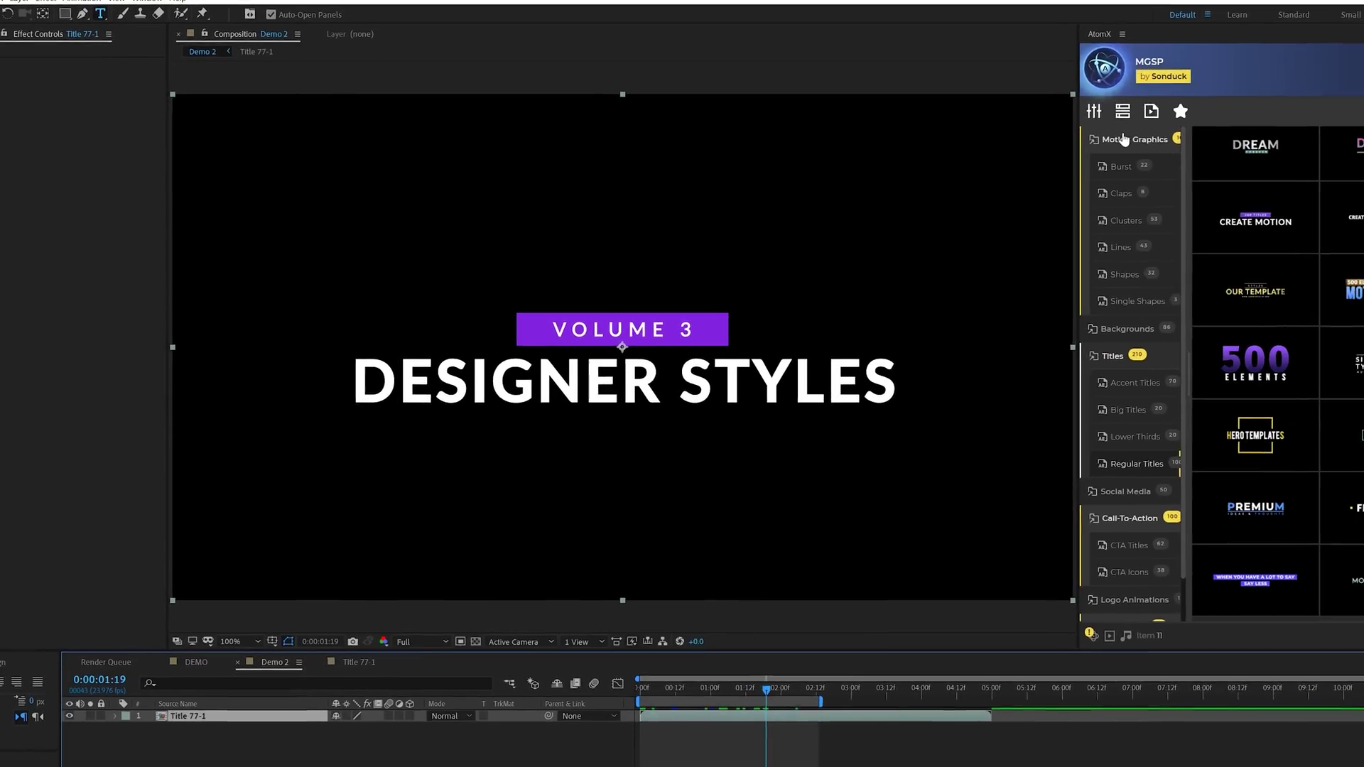
click(1124, 139)
mouse_move(1260, 367)
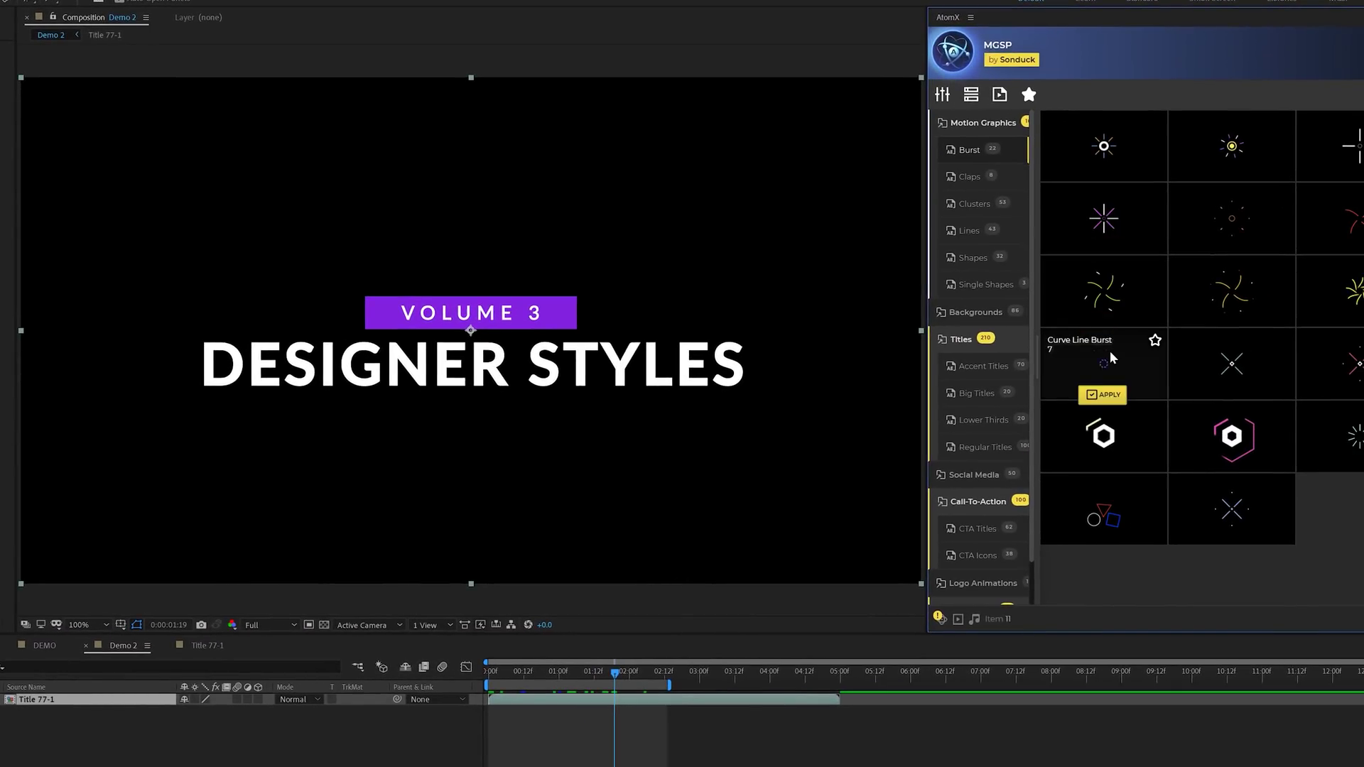
- Apply Cluster 41 diamond accents, review the title at 0:00:01:07, then show the package list
click(977, 204)
mouse_move(1094, 439)
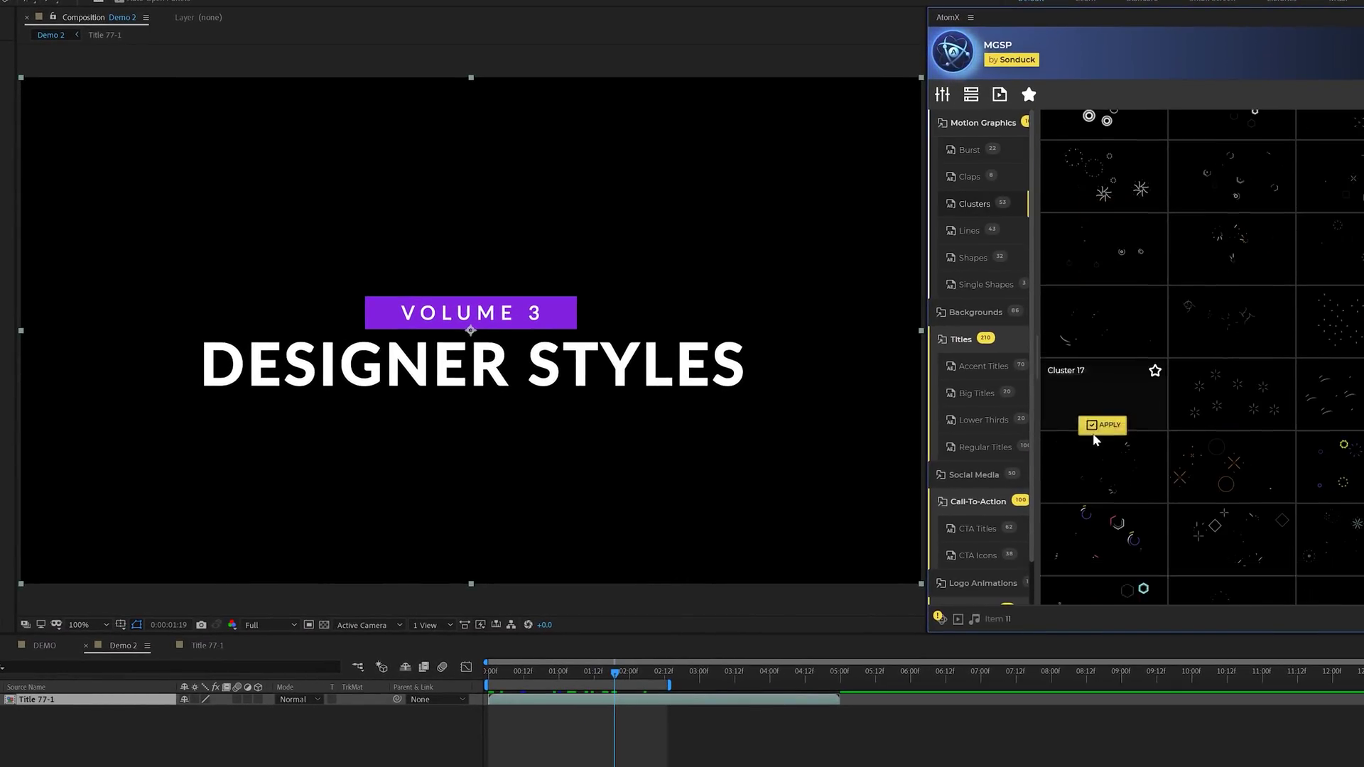
scroll(1094, 439, down, 5)
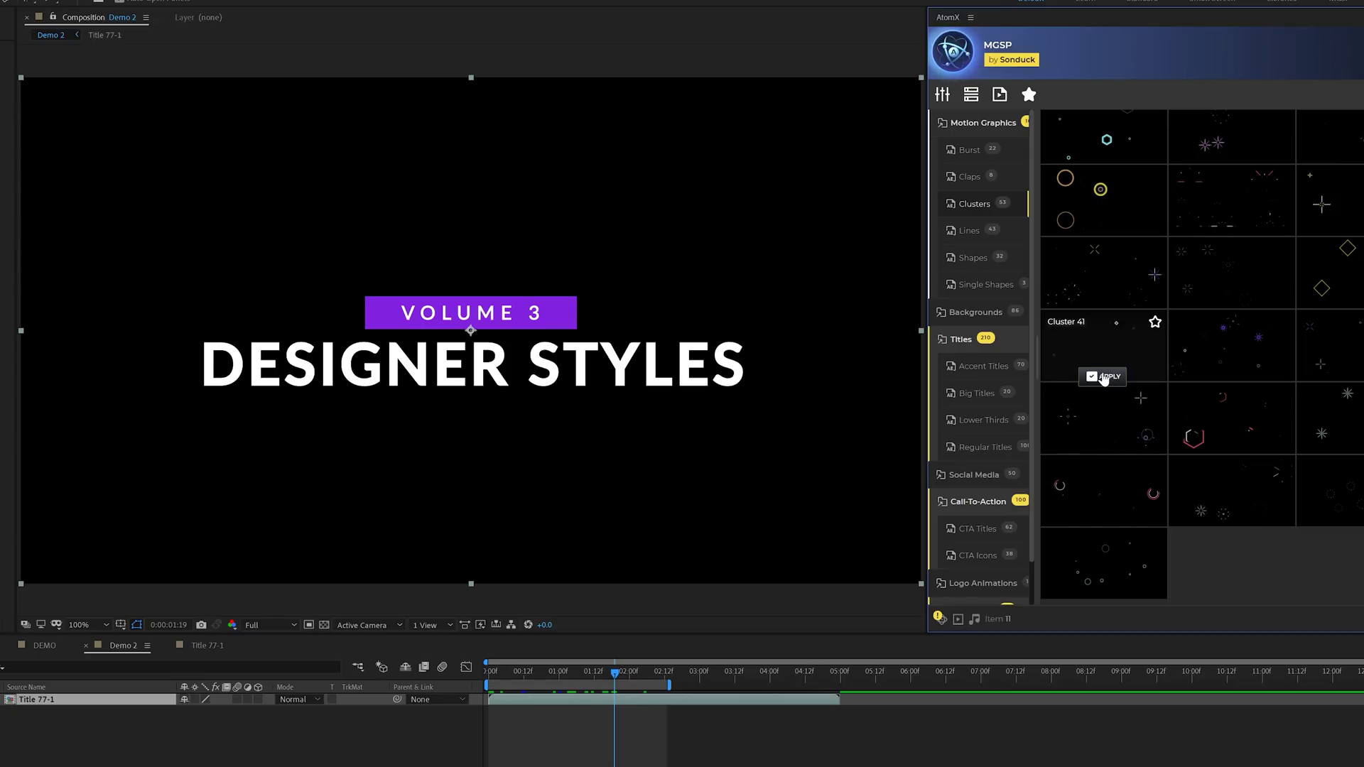
click(1104, 377)
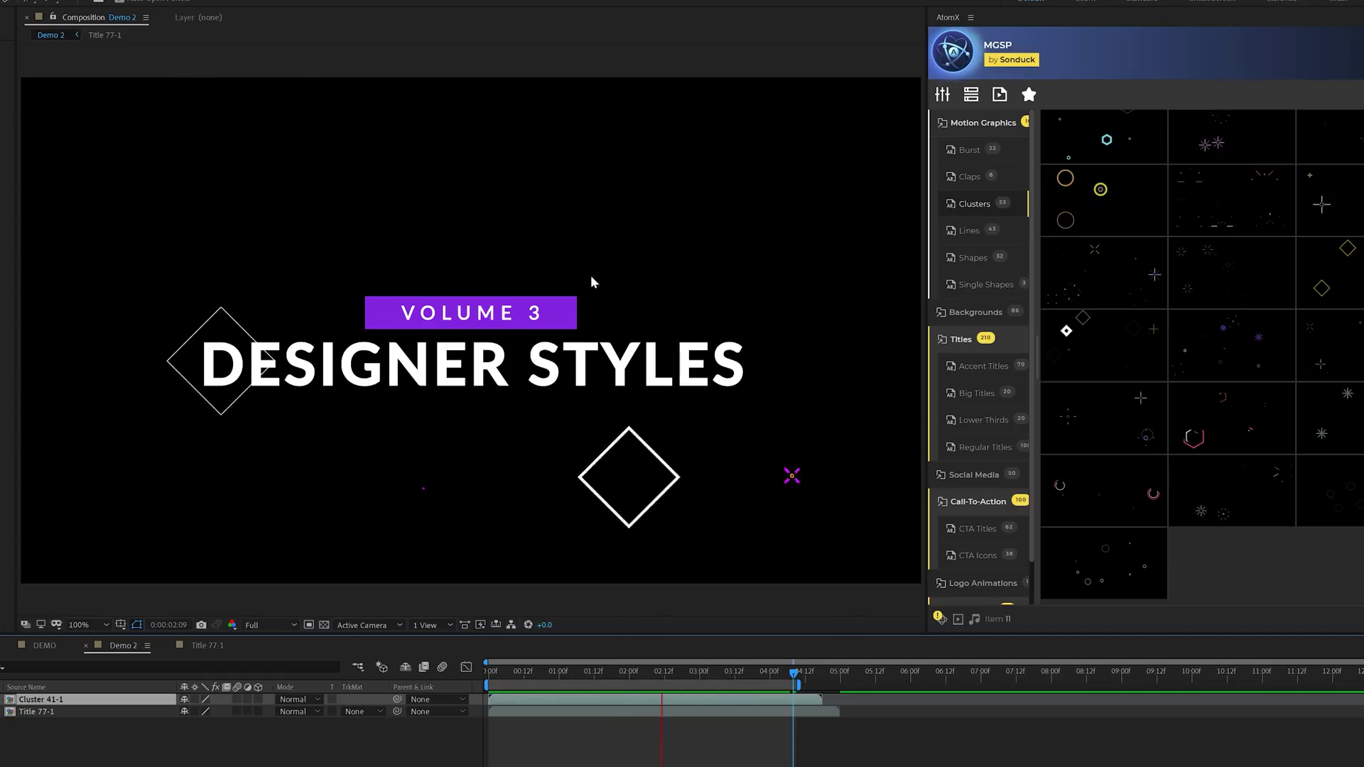
click(582, 674)
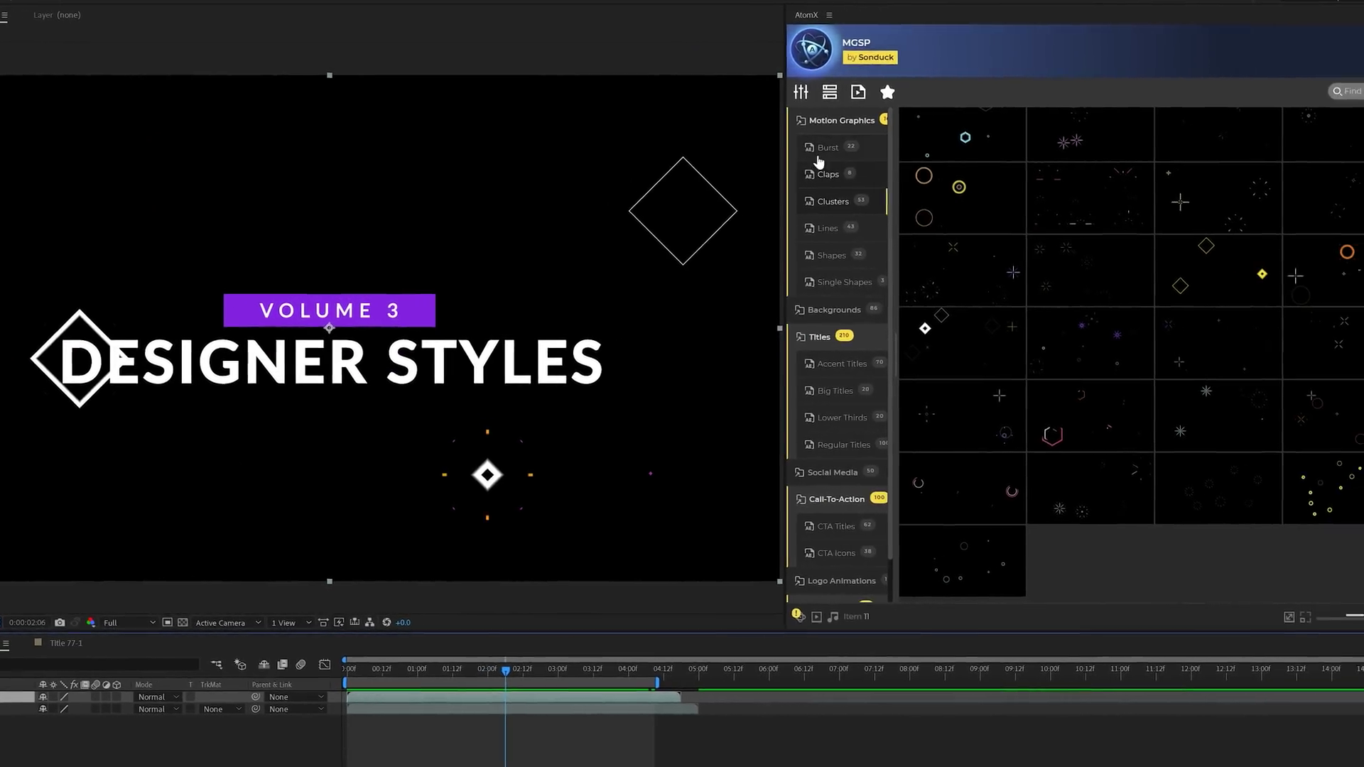
click(831, 69)
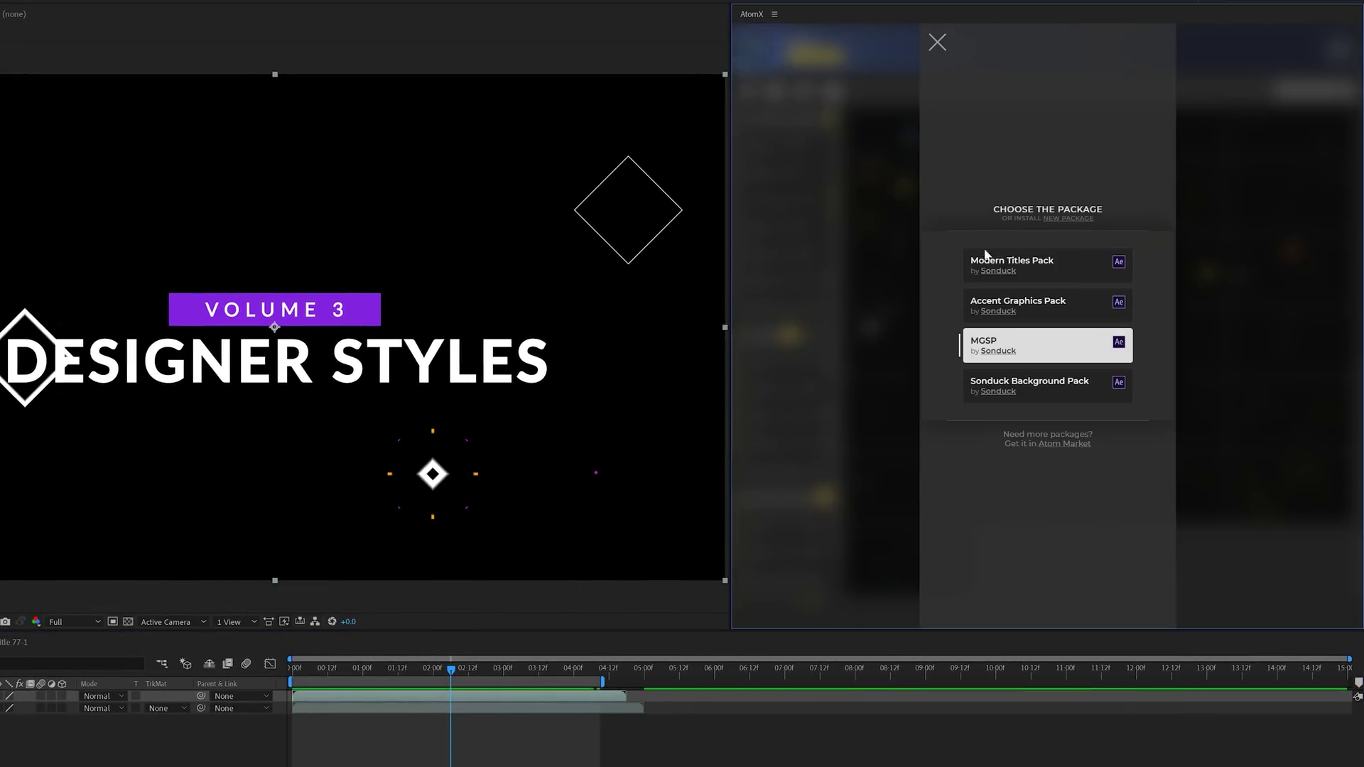
- Apply Sonduck Background Pack's Gradient 2 swirling background beneath the title, then reopen the package list
mouse_move(1037, 386)
click(1133, 390)
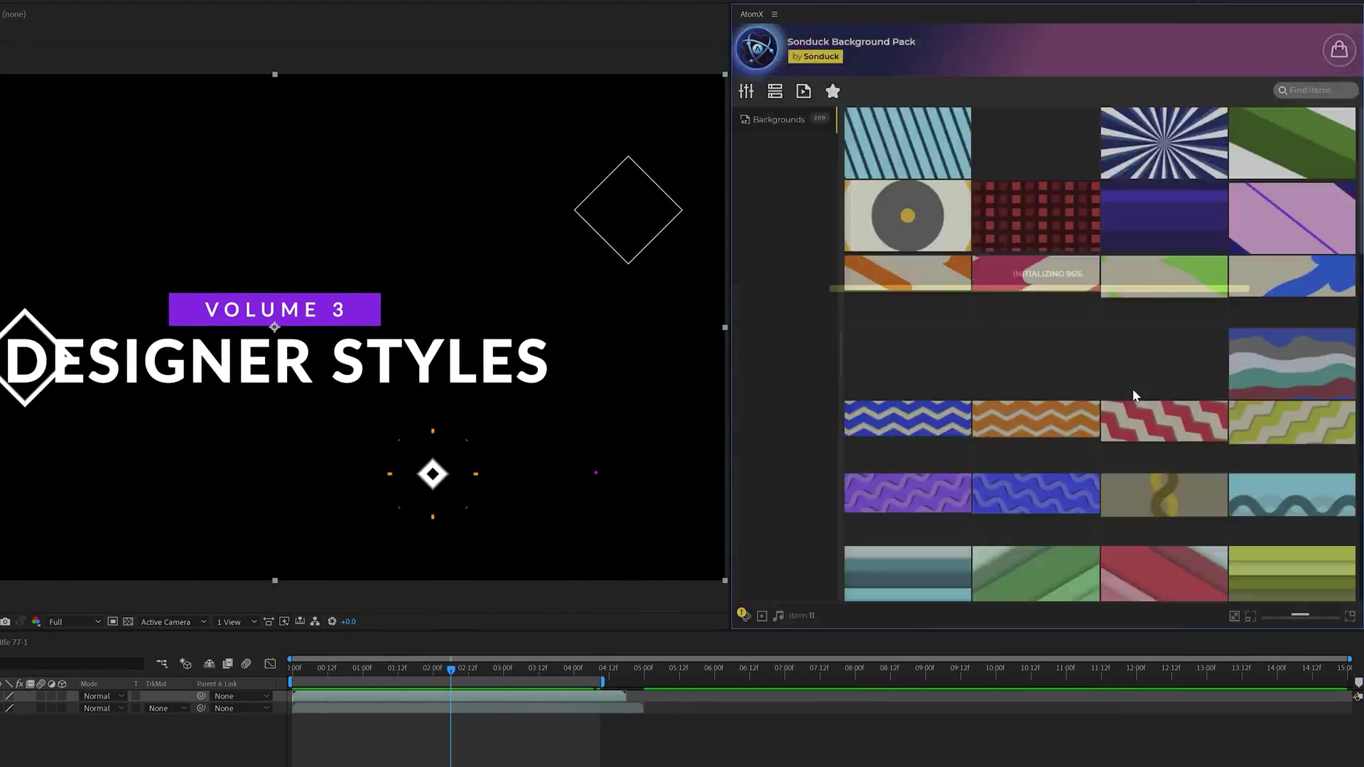
scroll(1041, 451, down, 5)
scroll(1041, 451, up, 10)
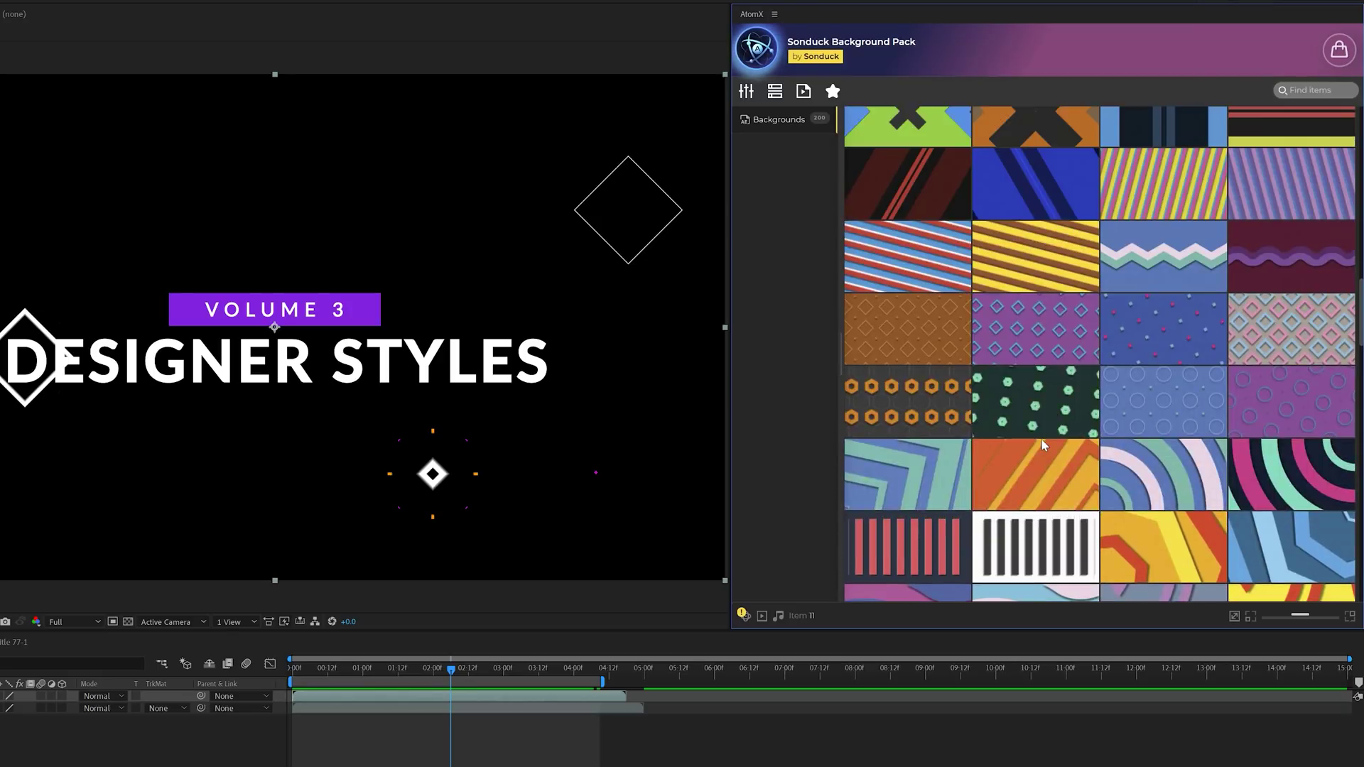
scroll(1027, 326, down, 10)
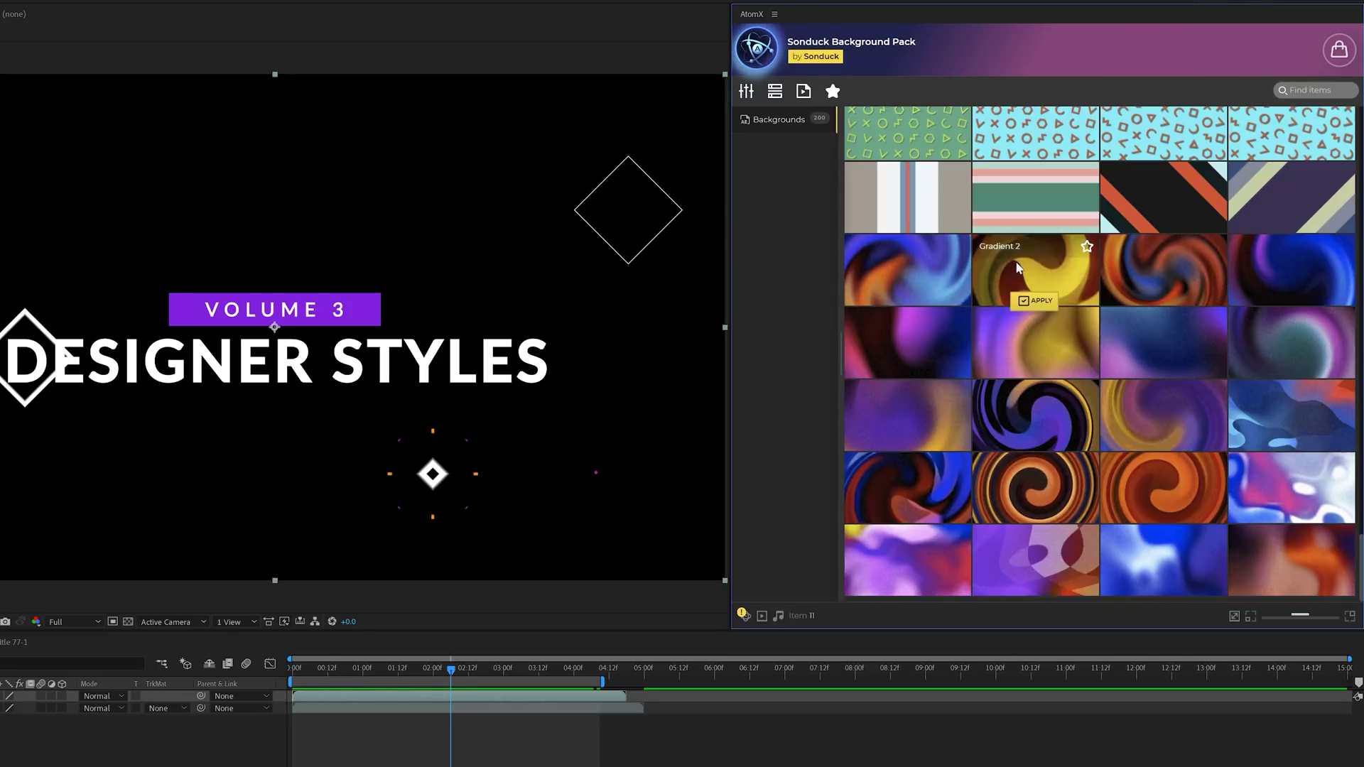
click(1040, 304)
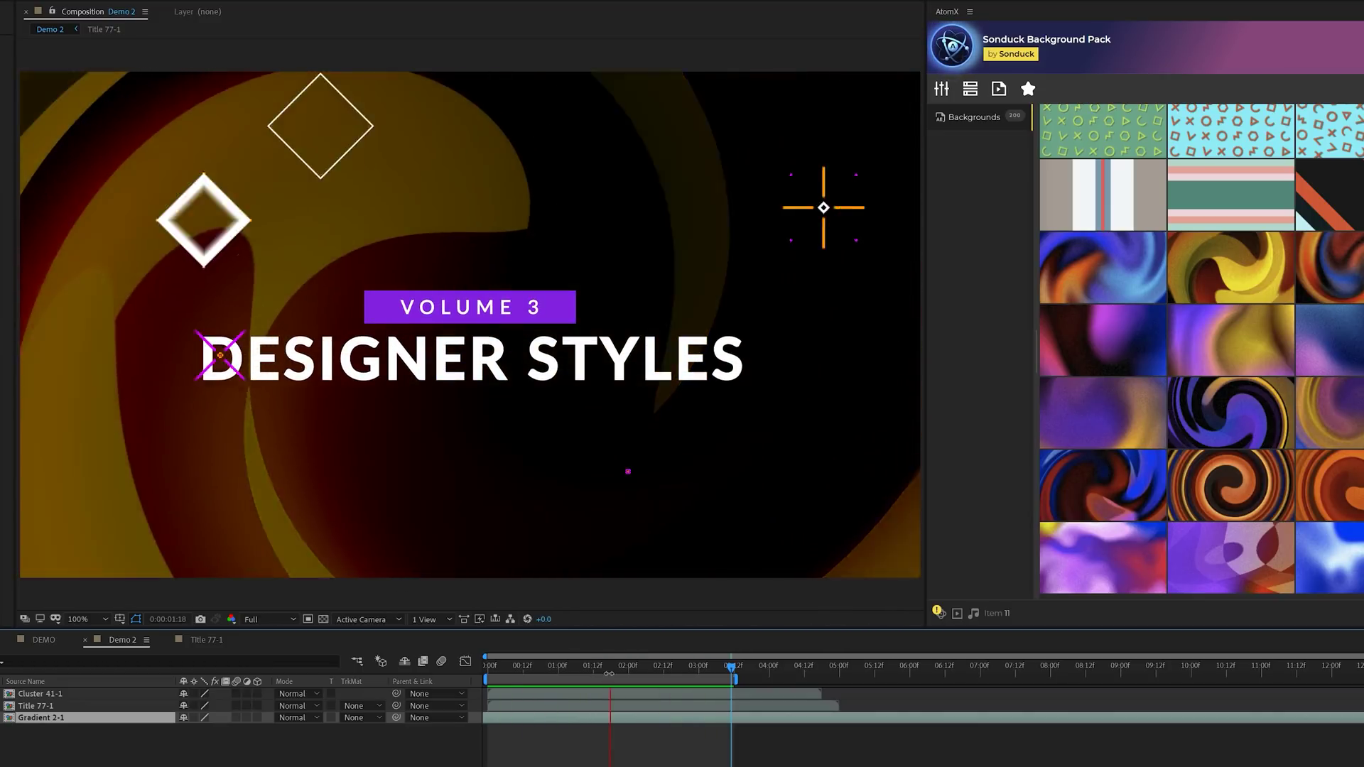
click(1047, 39)
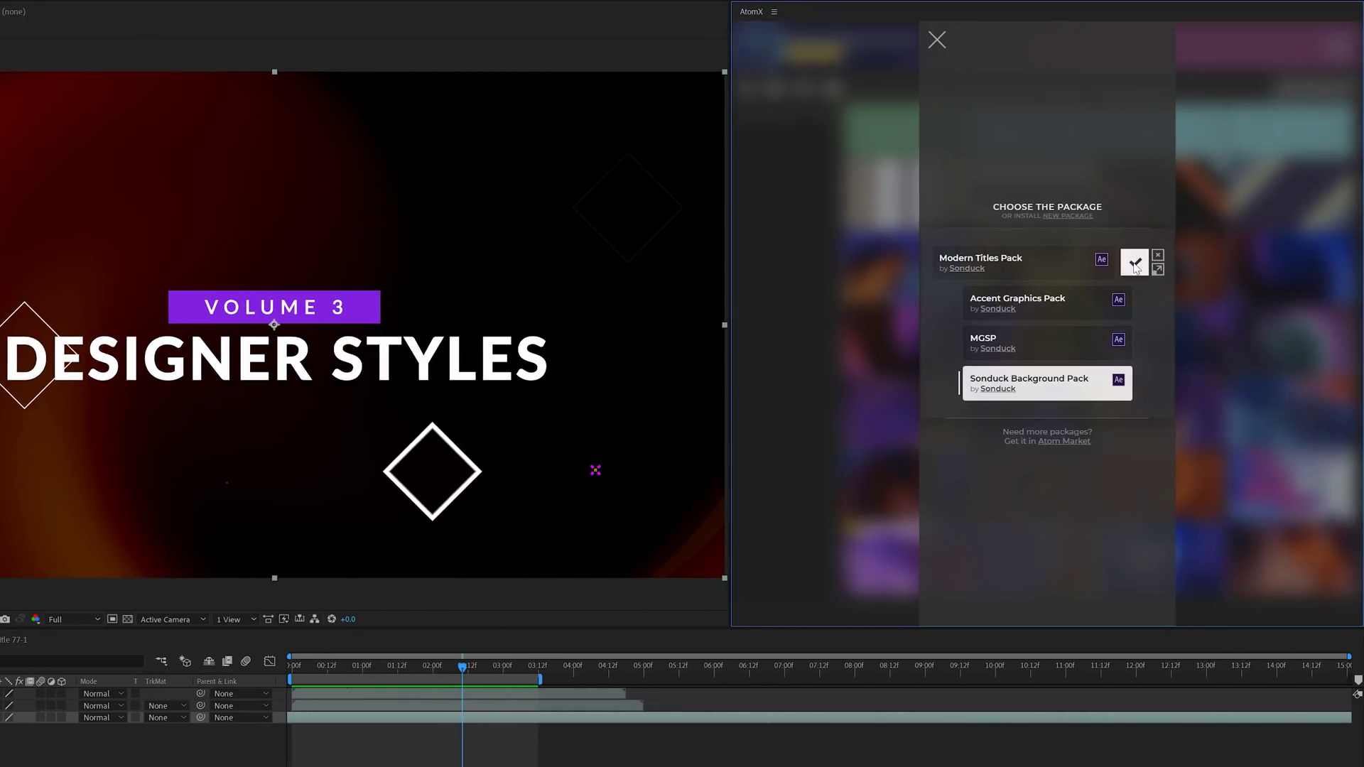
- Switch AtomX to the Modern Titles Pack to list its 100 title templates
click(1134, 264)
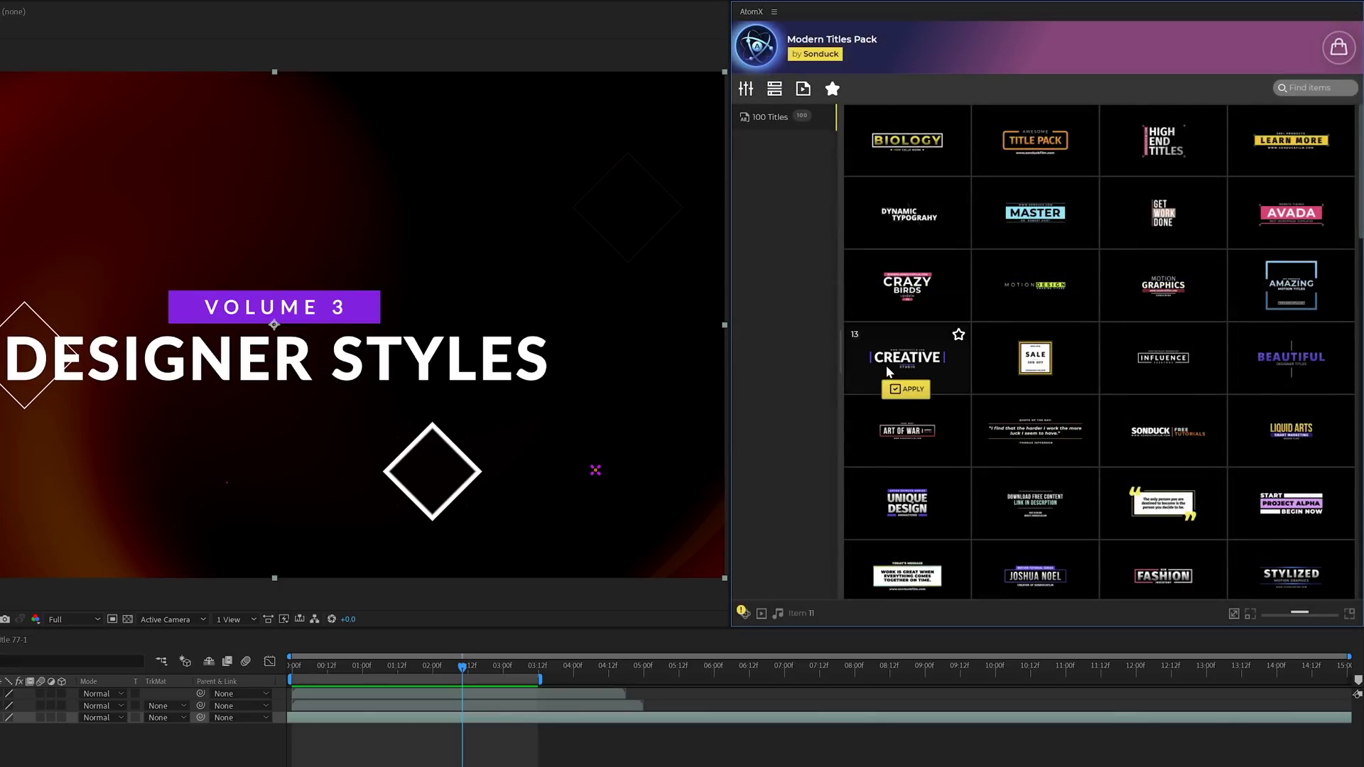
mouse_move(875, 274)
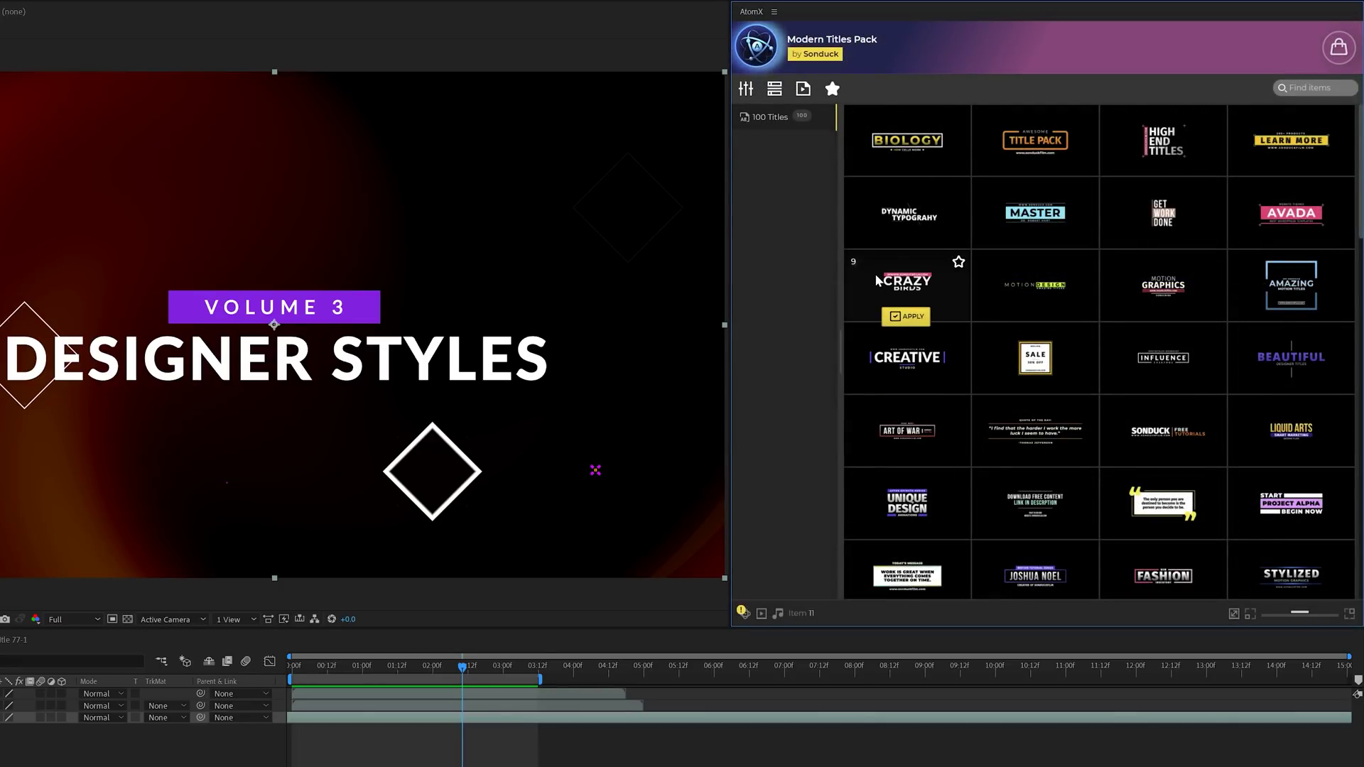